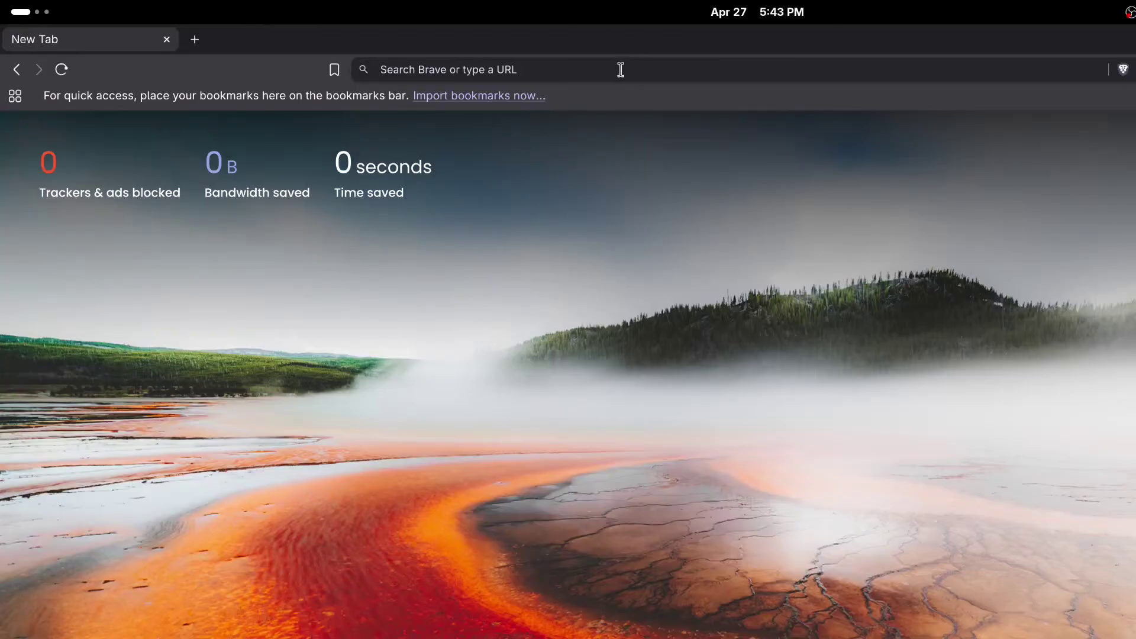
Search the web in Firefox for 'What is gnome boxes'
left_click(621, 69)
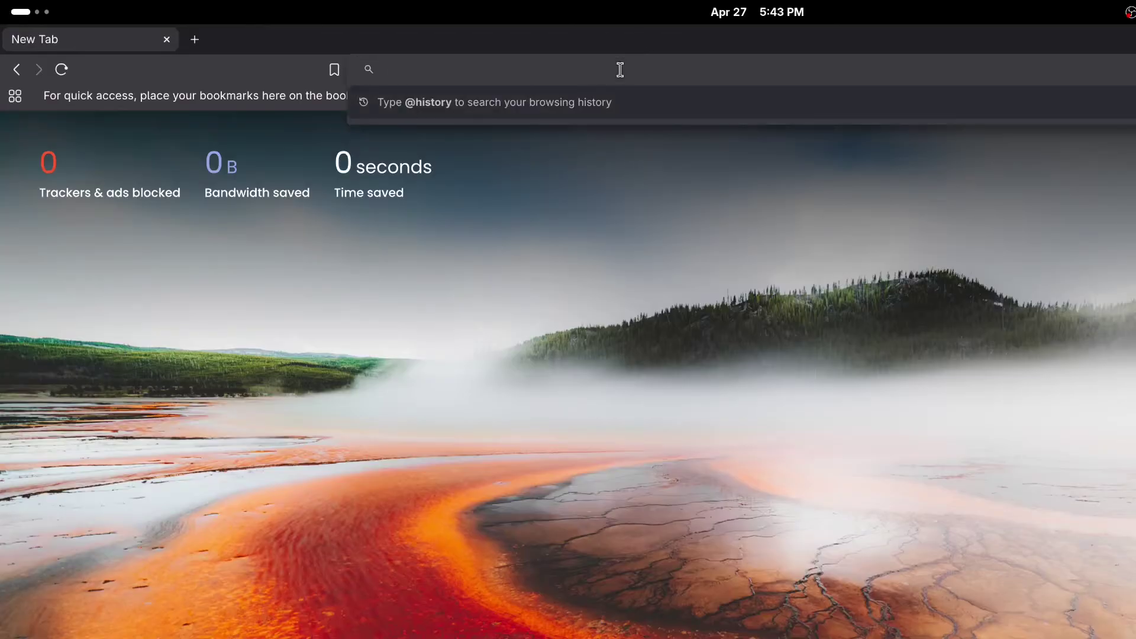
type("W")
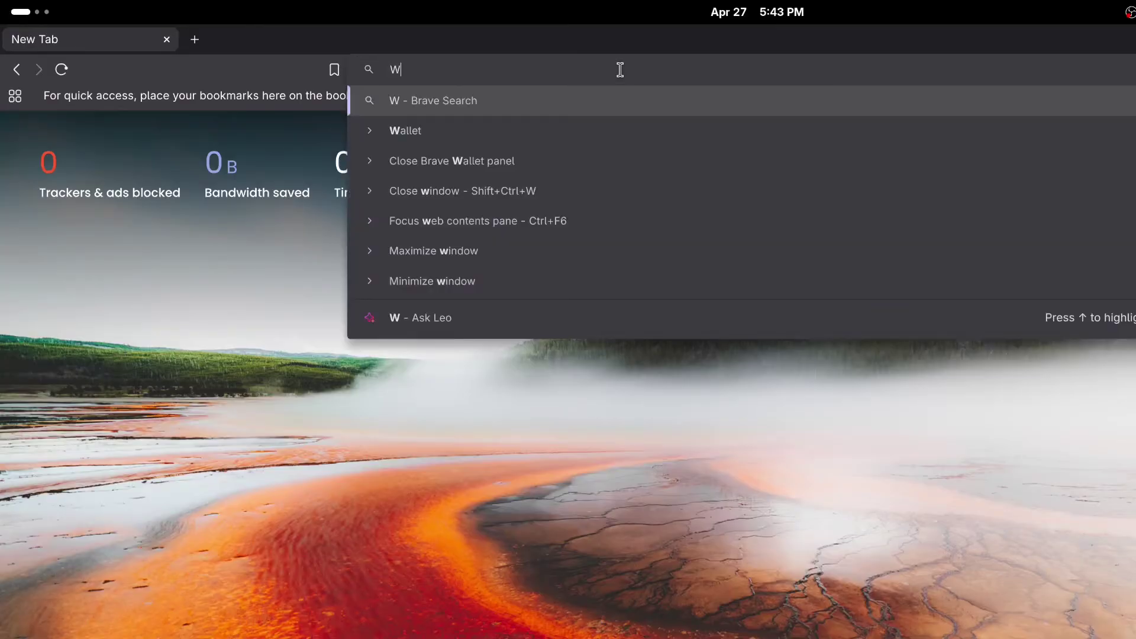
type("hat is gnome boxes")
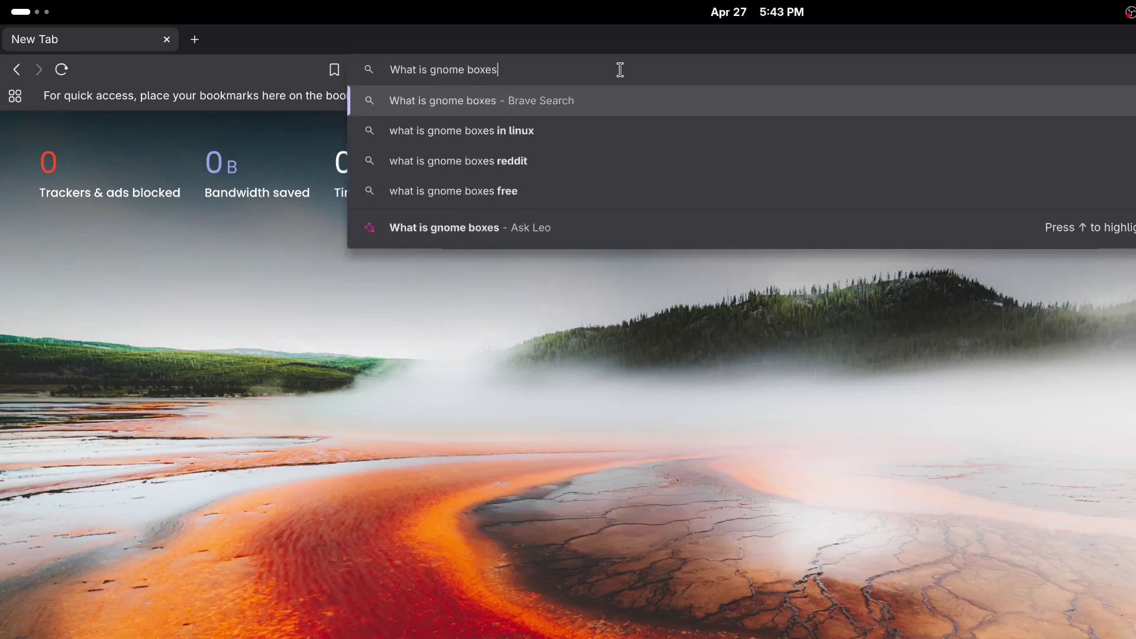
key("Return")
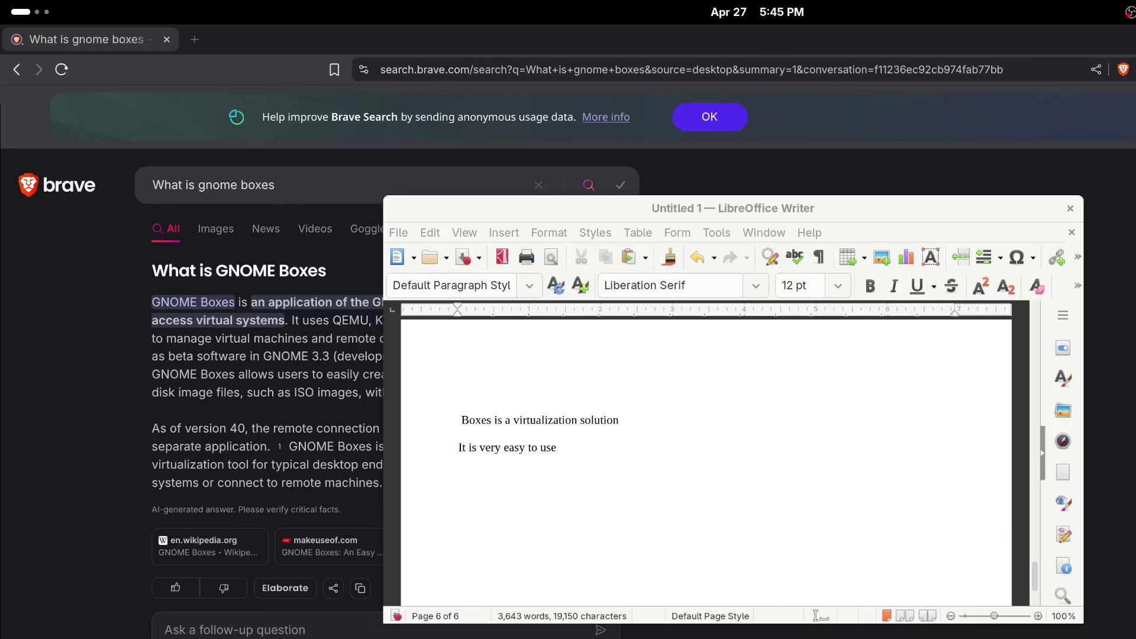
Paste the note about snapshots and folder/USB sharing into the Writer document
type("Snapshots, folder/usb share")
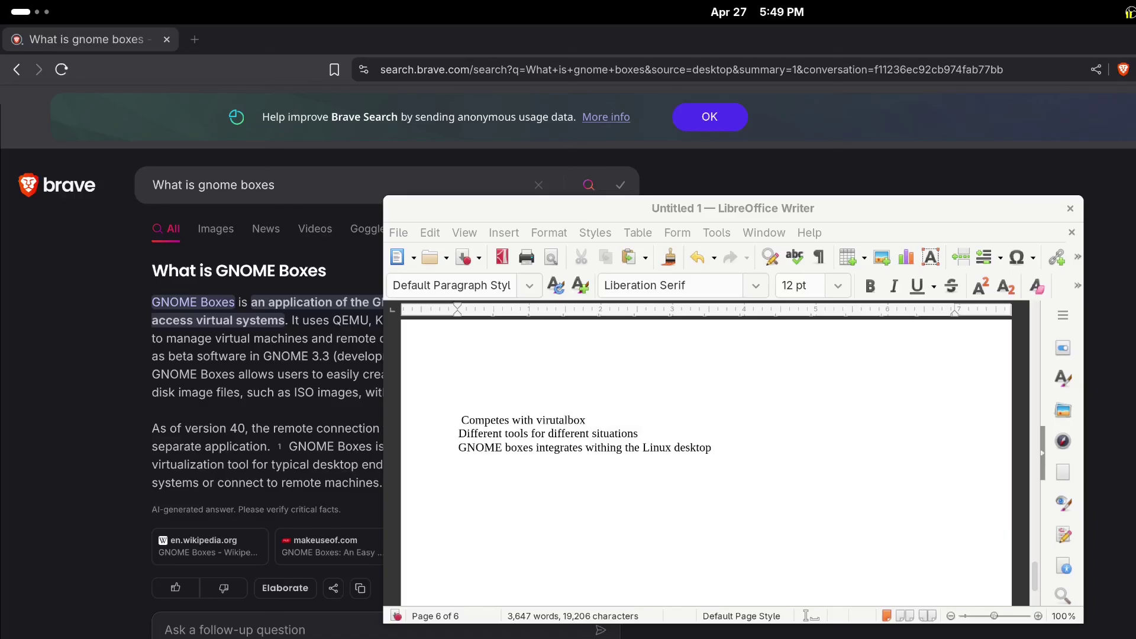
Revert the notes to the line 'Only available for Linux' and bring up the Activities overview
key("ctrl+z")
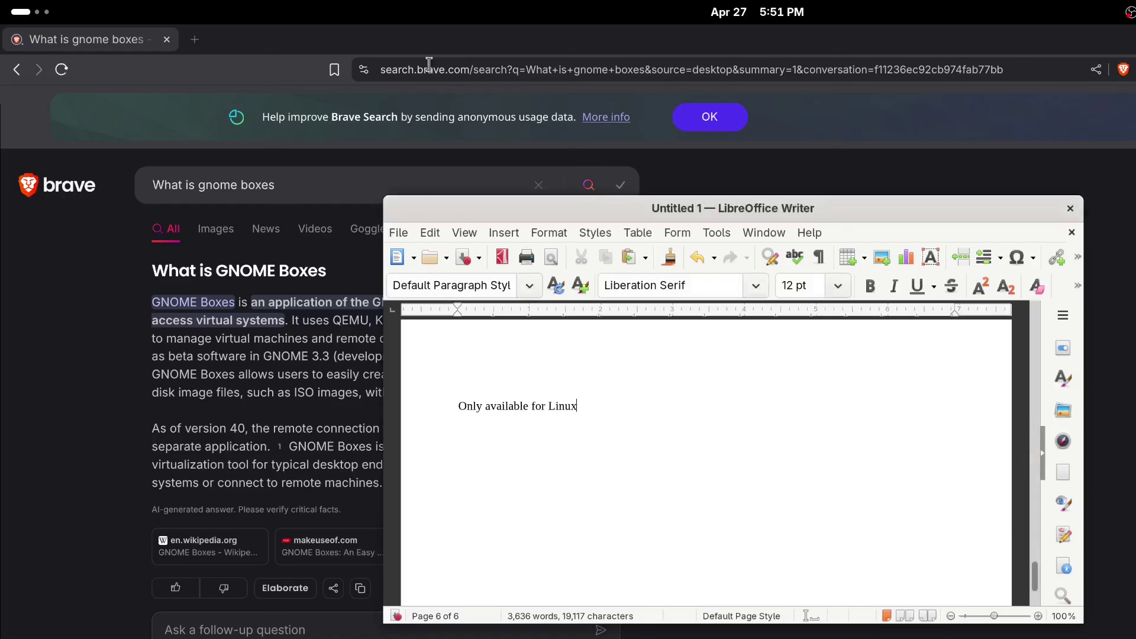
key("super")
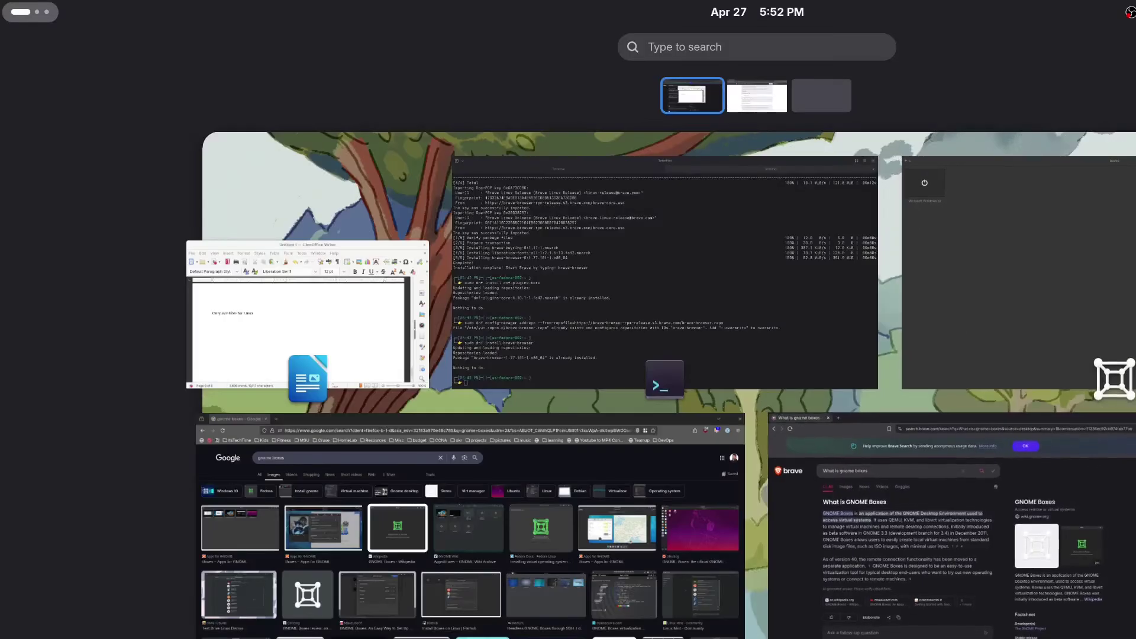
Search the app grid for 'box' and launch GNOME Boxes
key("super")
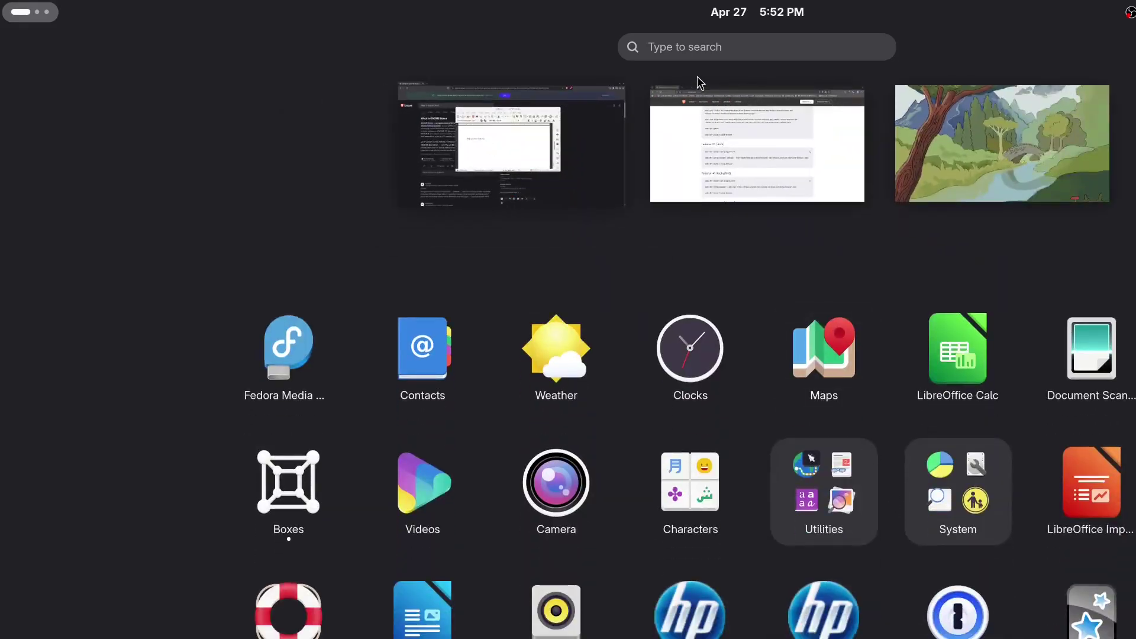
left_click(675, 42)
type("box")
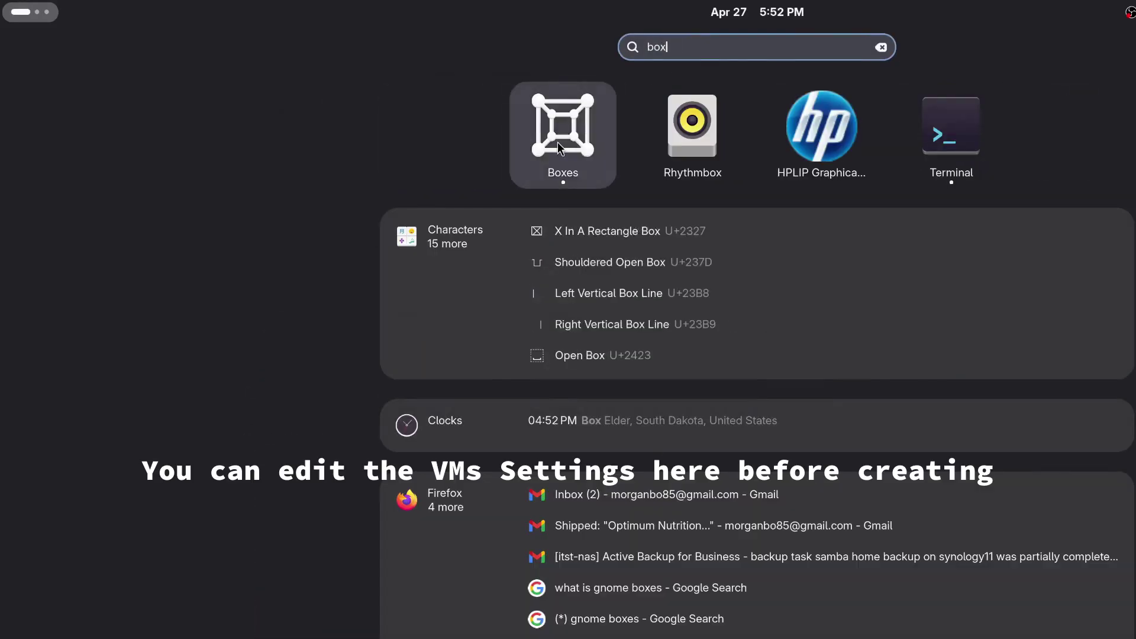
left_click(557, 142)
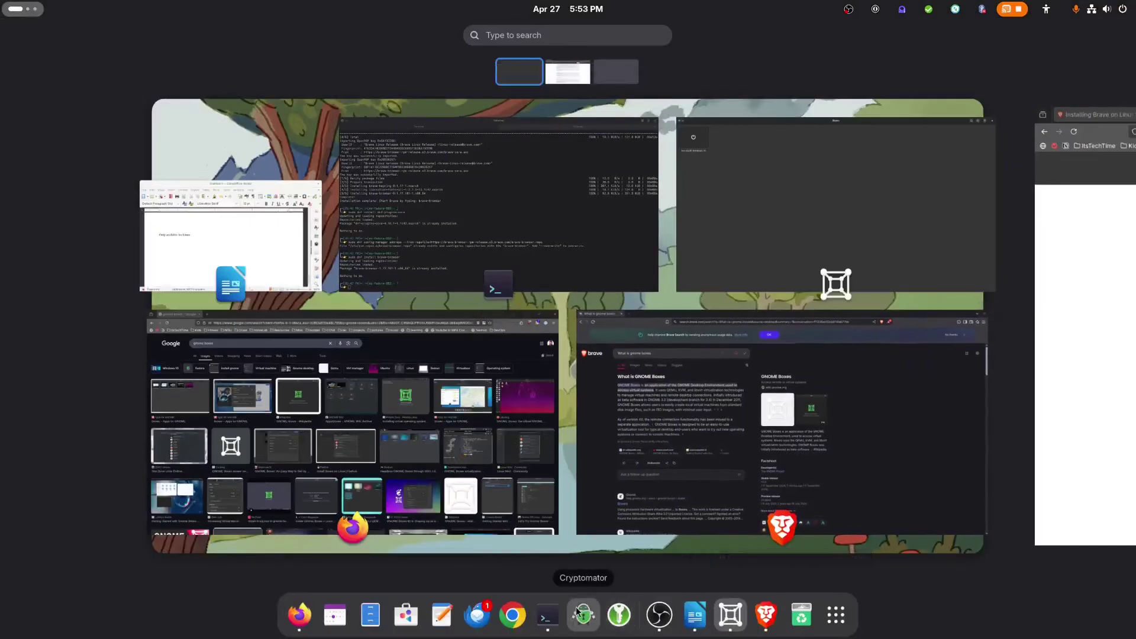
Look up 'gnome boxes' in Software and check its Fedora Linux source without changing it
left_click(406, 615)
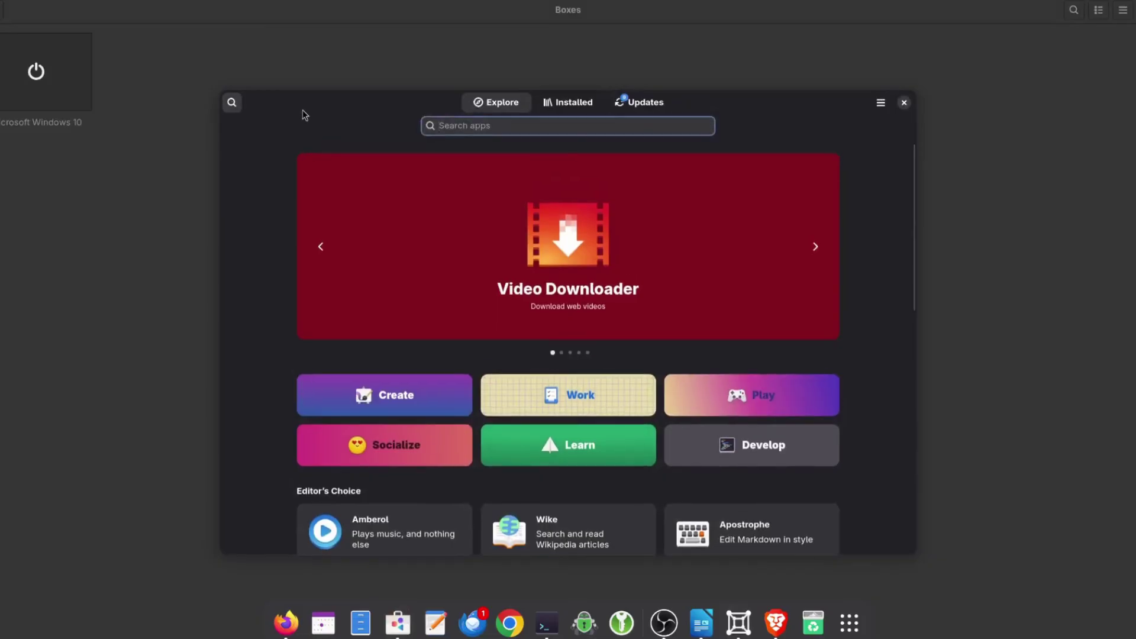
type("gnome boxes")
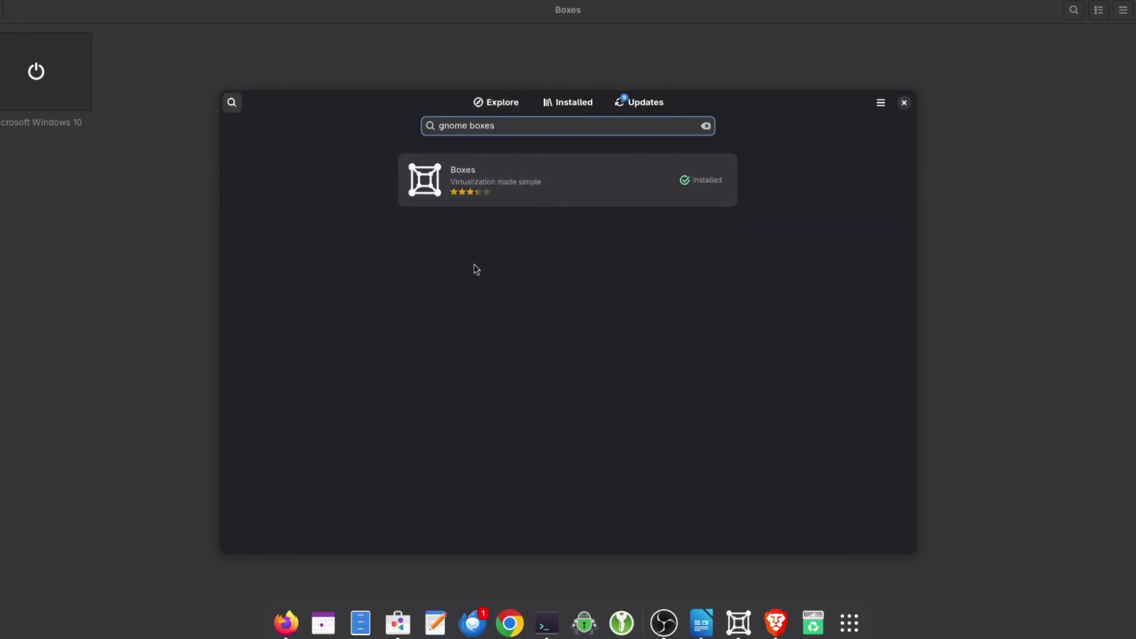
left_click(658, 194)
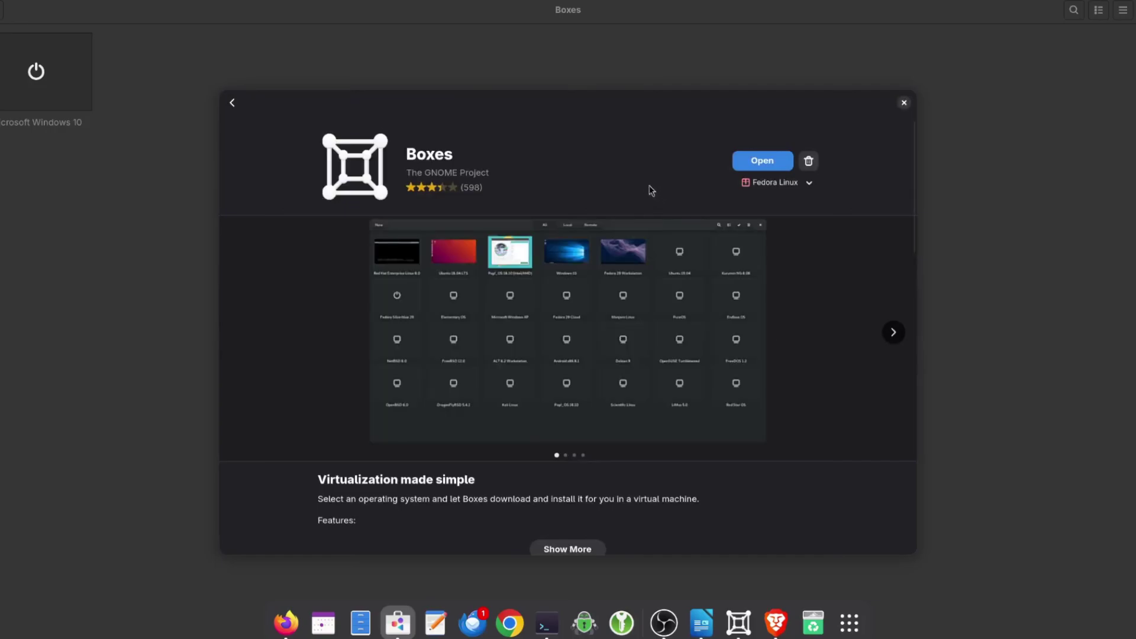
left_click(809, 184)
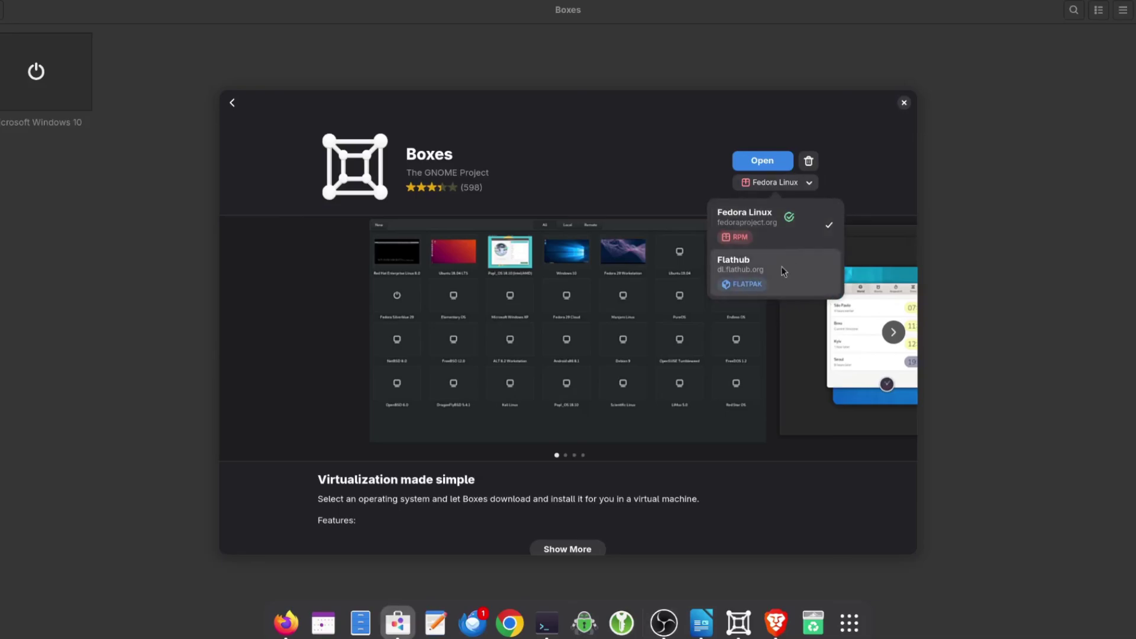
left_click(630, 156)
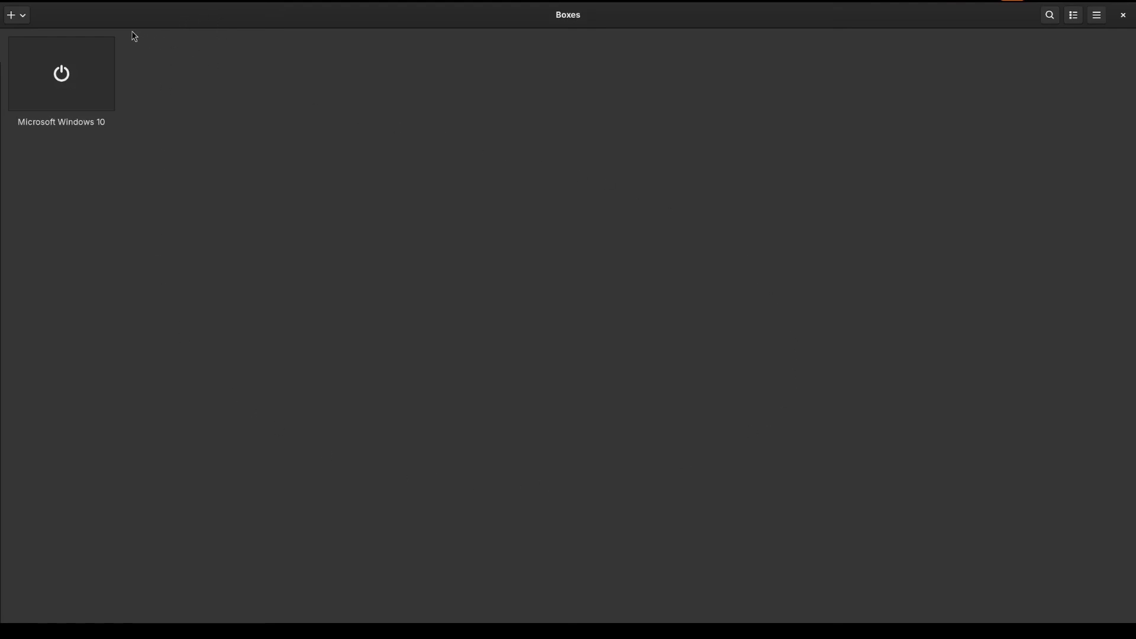
Start a new virtual machine from the downloadable OS list, choosing Ubuntu Desktop 24.10
left_click(17, 22)
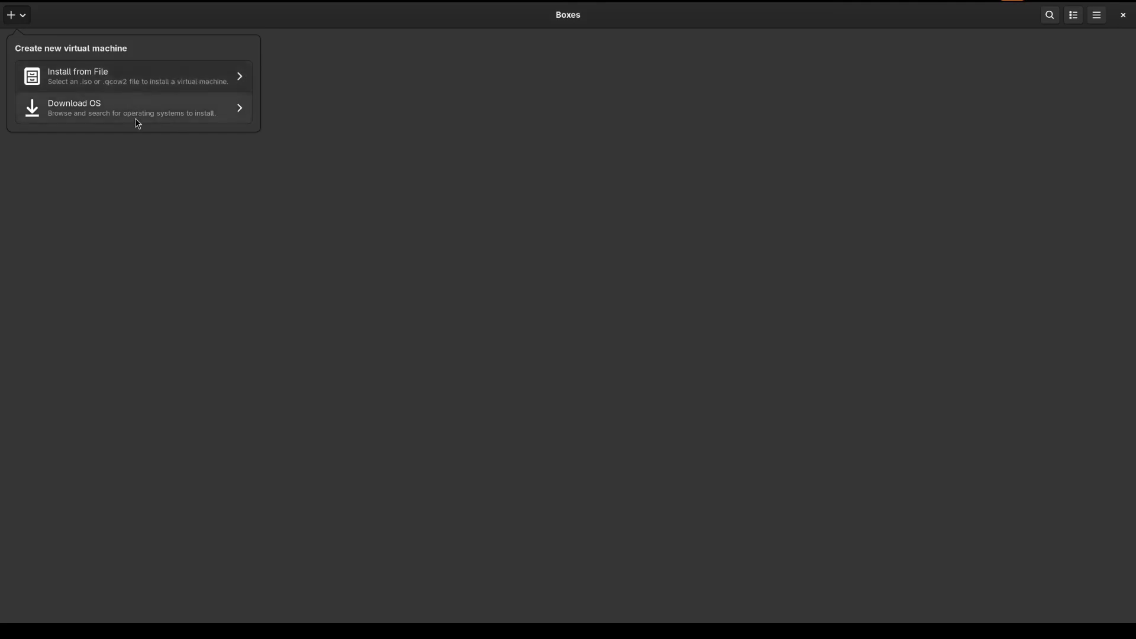
left_click(138, 122)
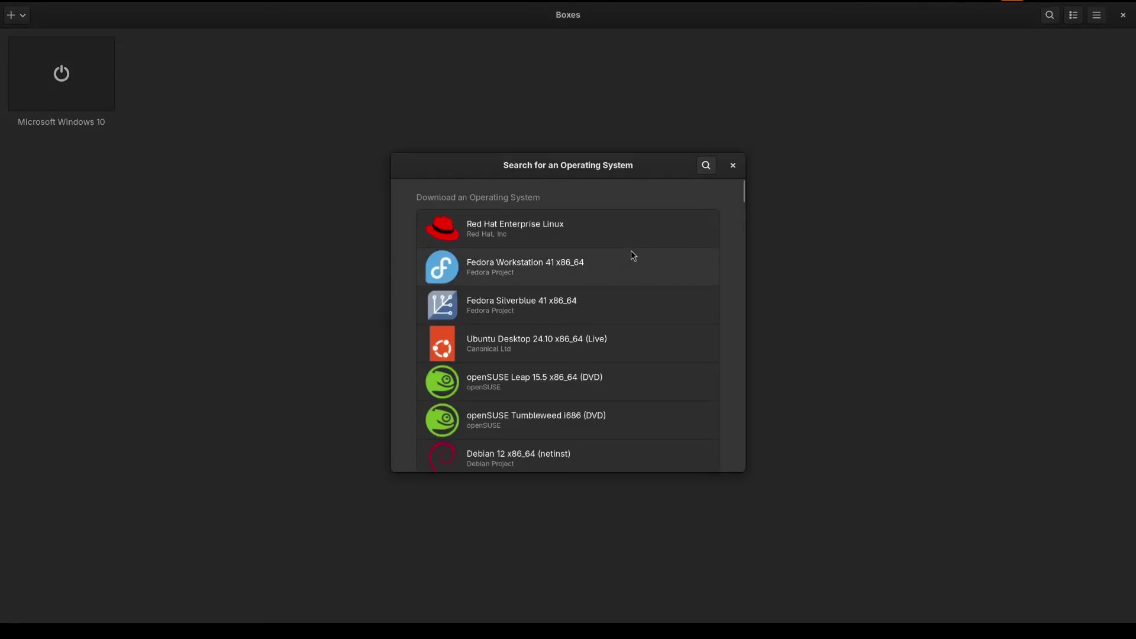
scroll(634, 260, "down", 15)
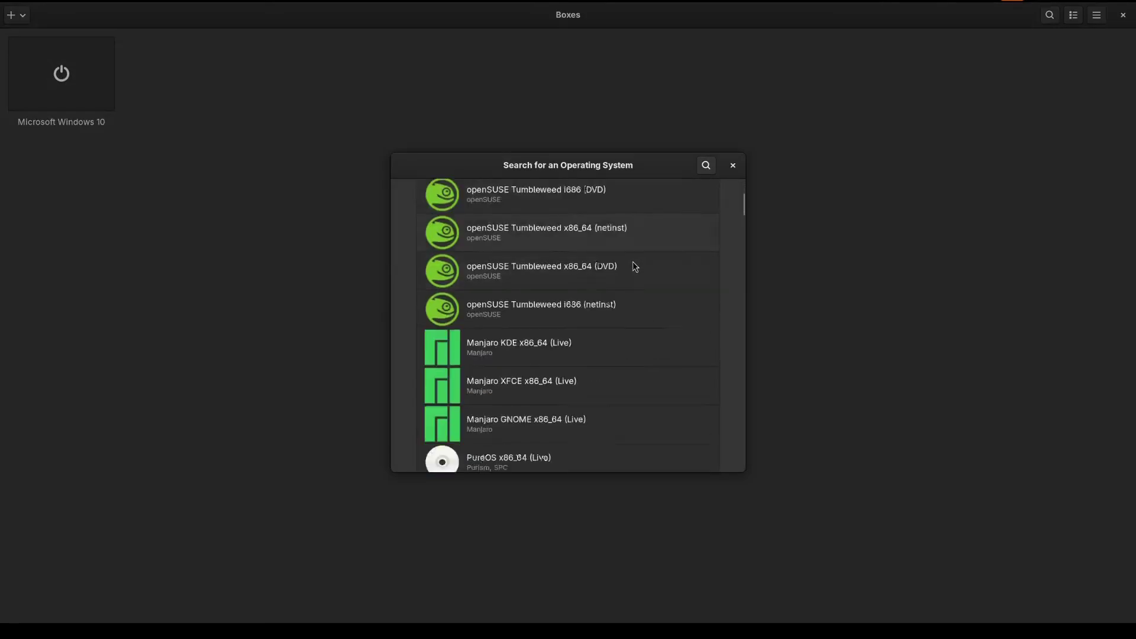
scroll(632, 271, "down", 3)
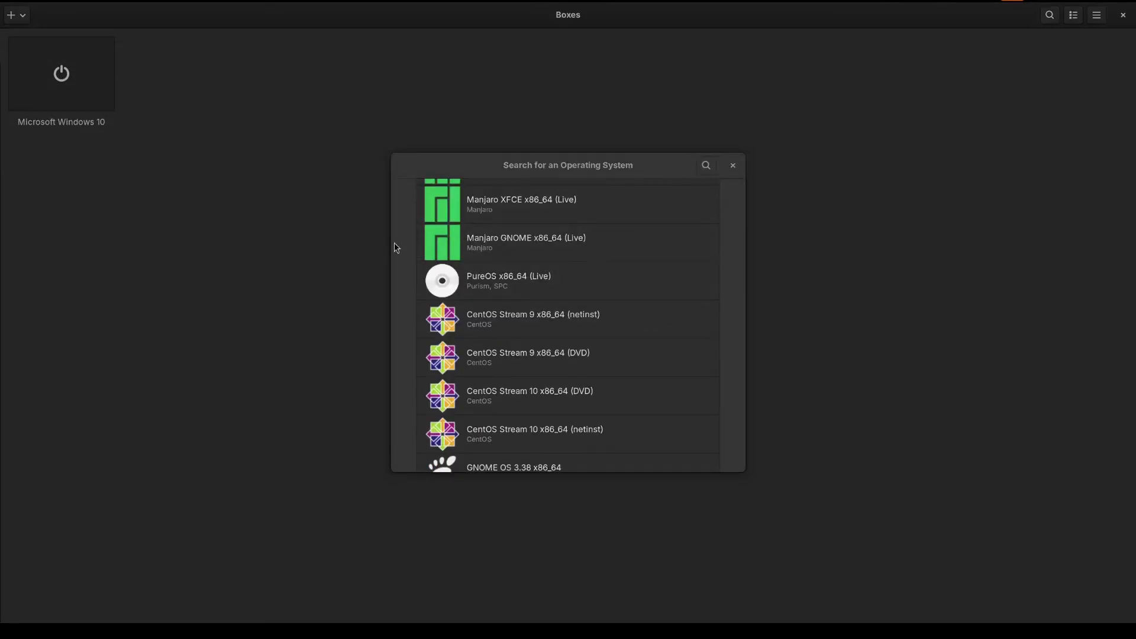
scroll(516, 284, "up", 10)
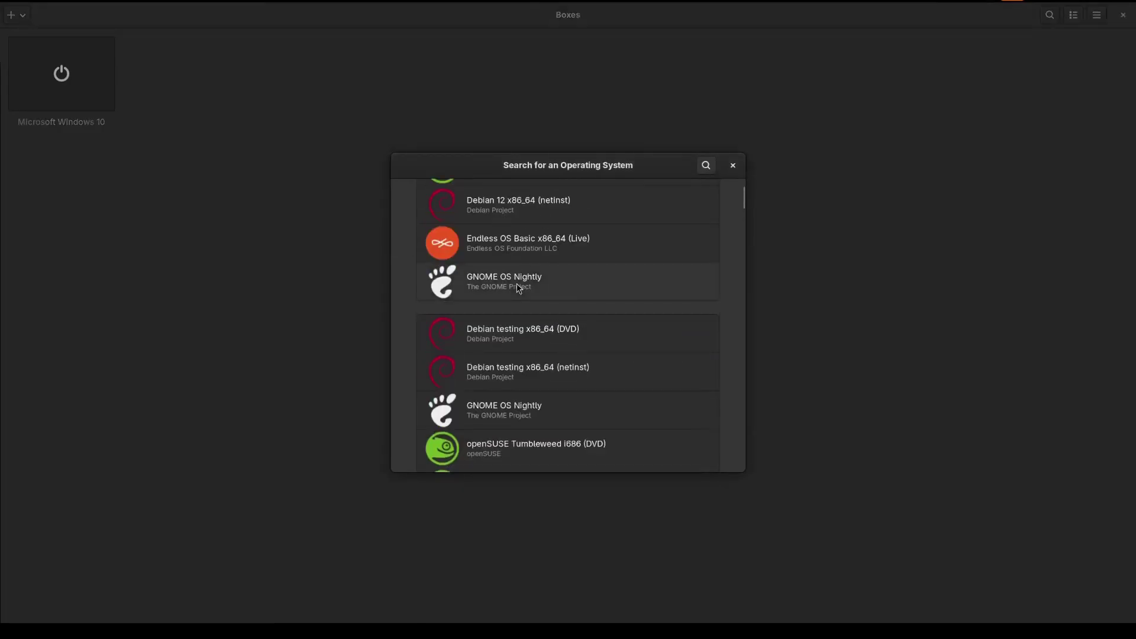
scroll(519, 287, "up", 5)
left_click(529, 350)
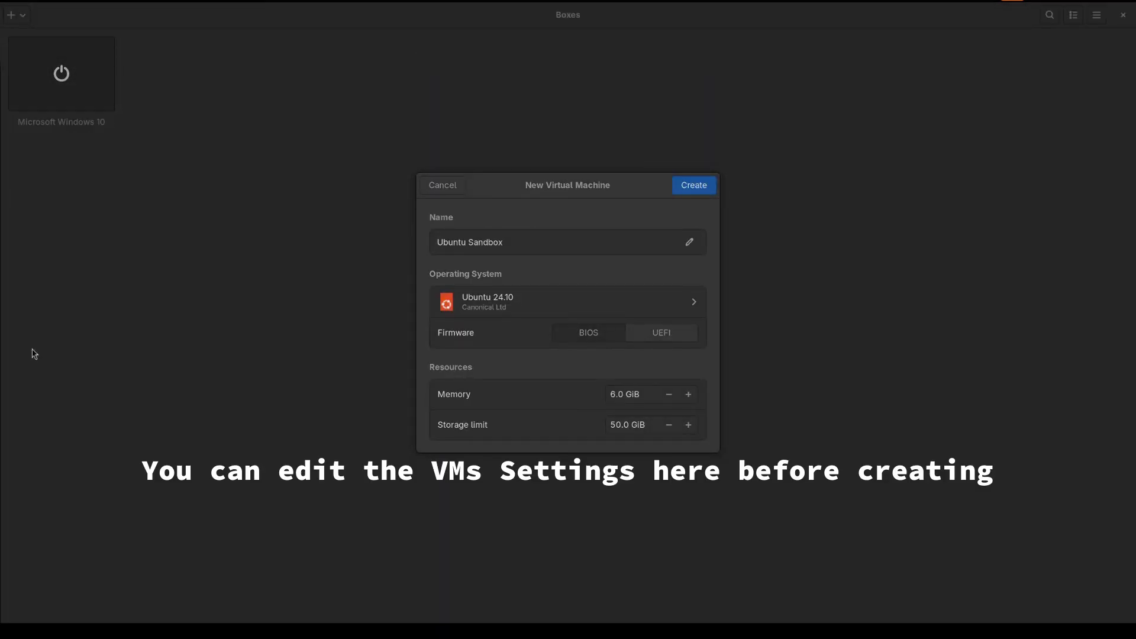
Create the Ubuntu Sandbox machine with 6.0 GiB memory and 50.0 GiB storage
left_click(523, 236)
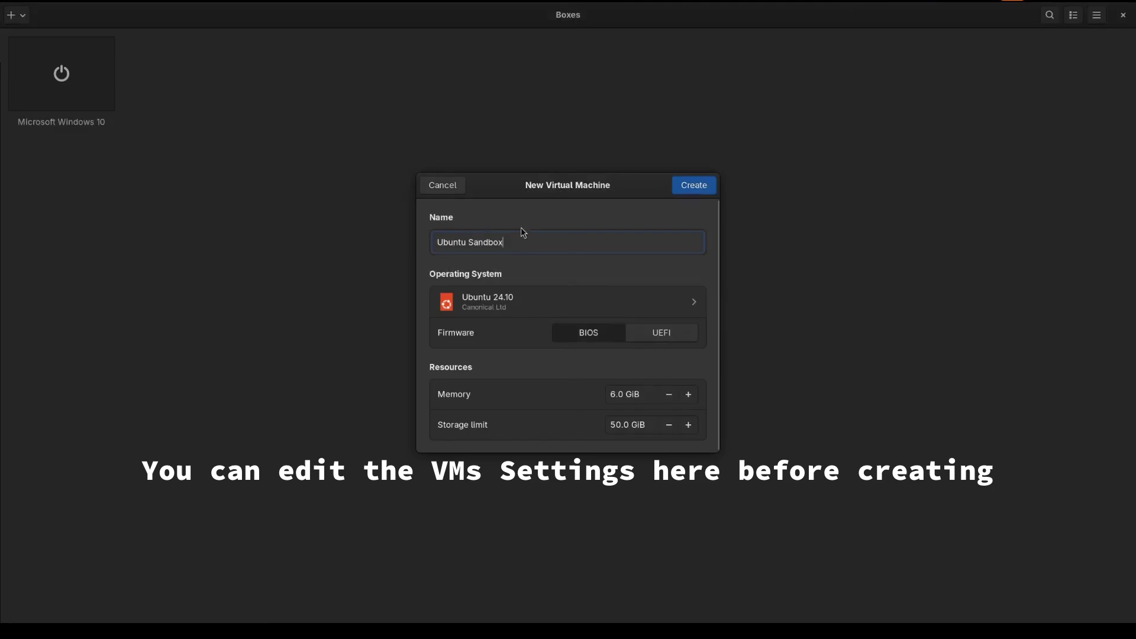
left_click(690, 190)
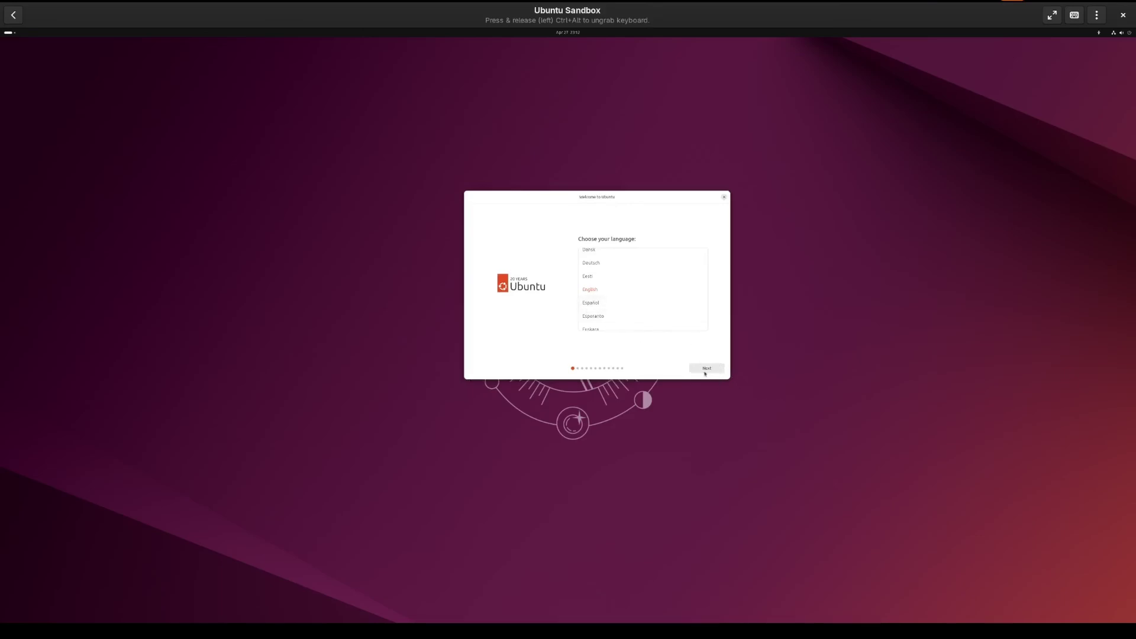
Go through the installer pages in English over wired, opting in to third-party graphics/Wi-Fi and media formats
left_click(706, 368)
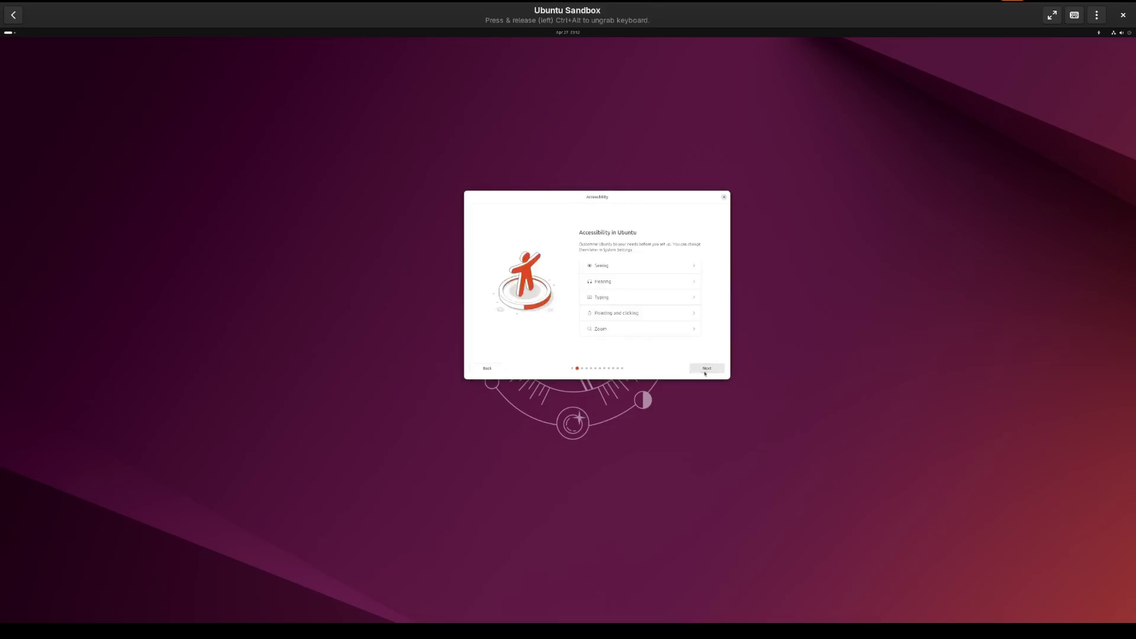
left_click(705, 369)
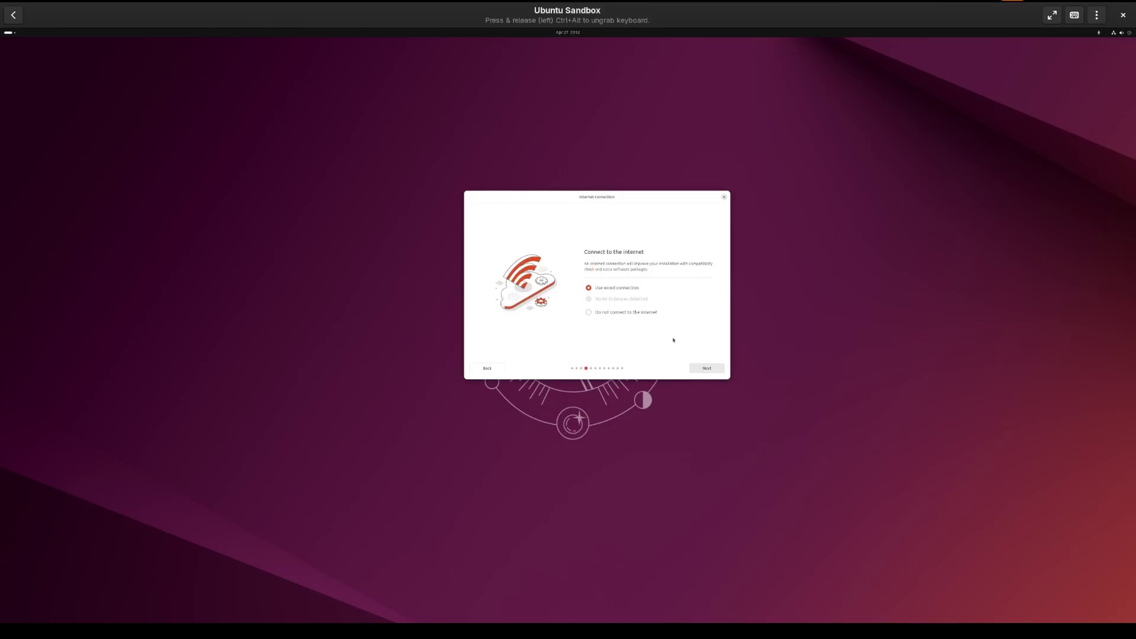
left_click(708, 370)
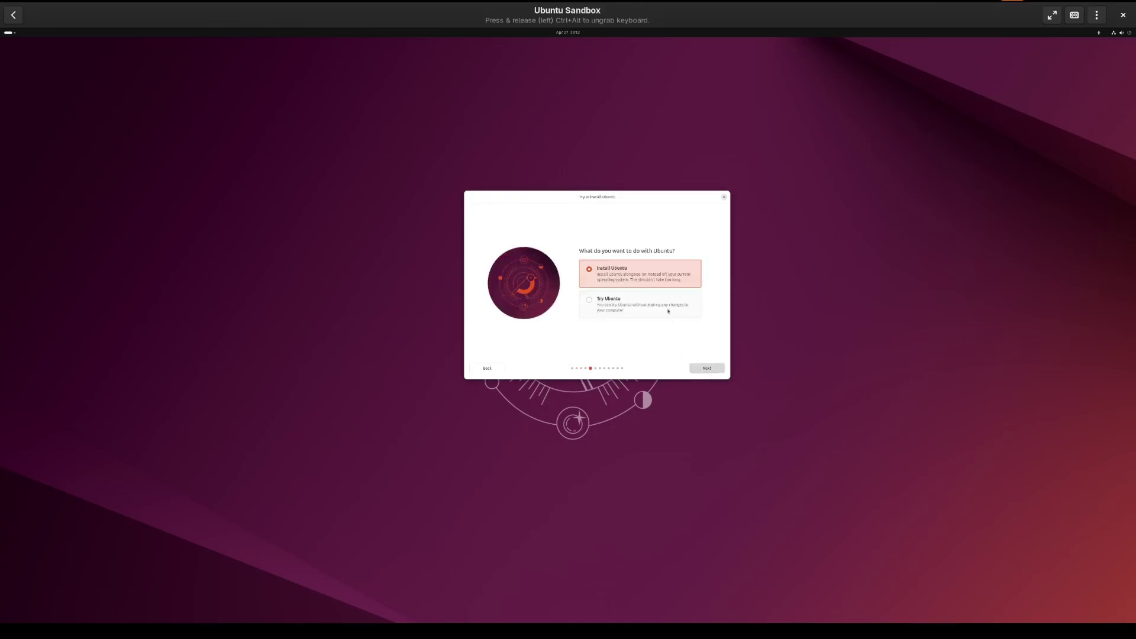
left_click(707, 369)
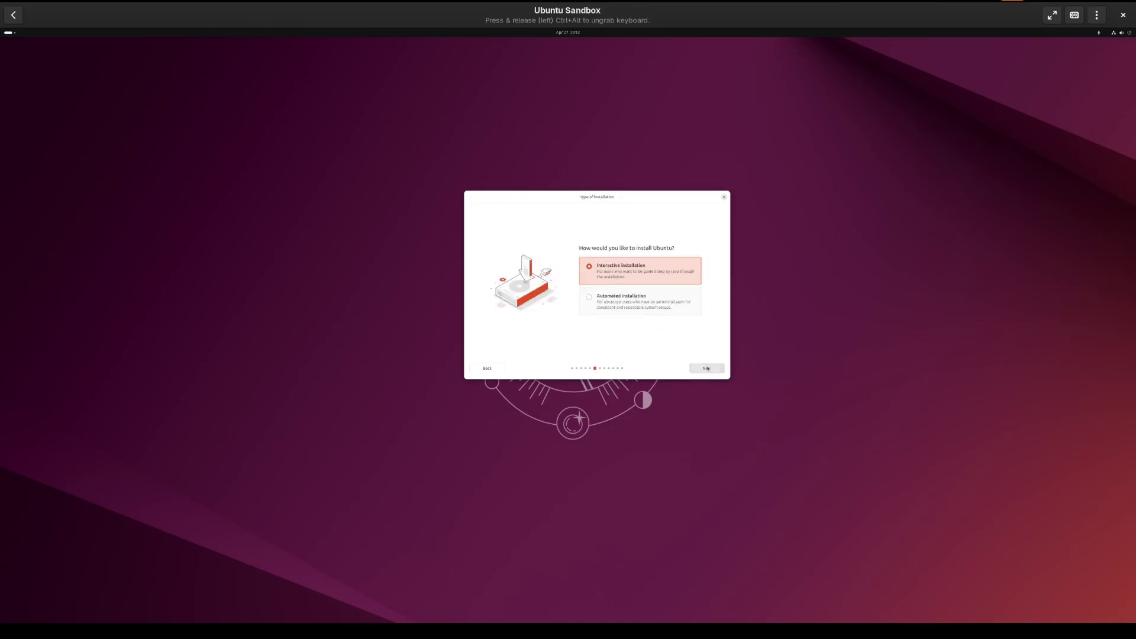
left_click(708, 368)
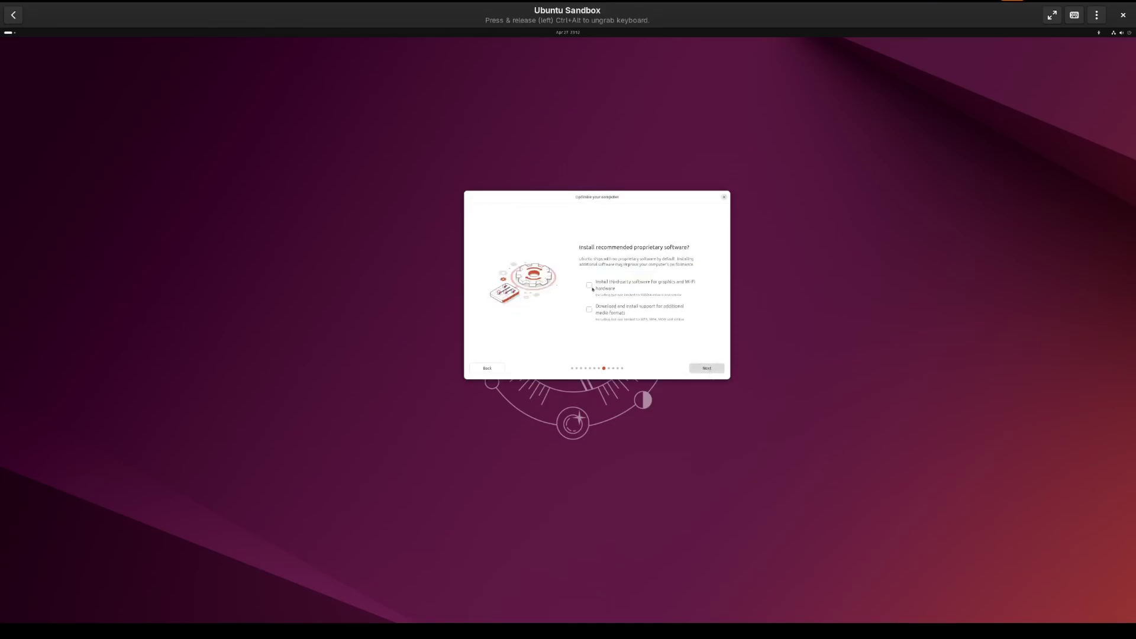
left_click(590, 285)
left_click(597, 314)
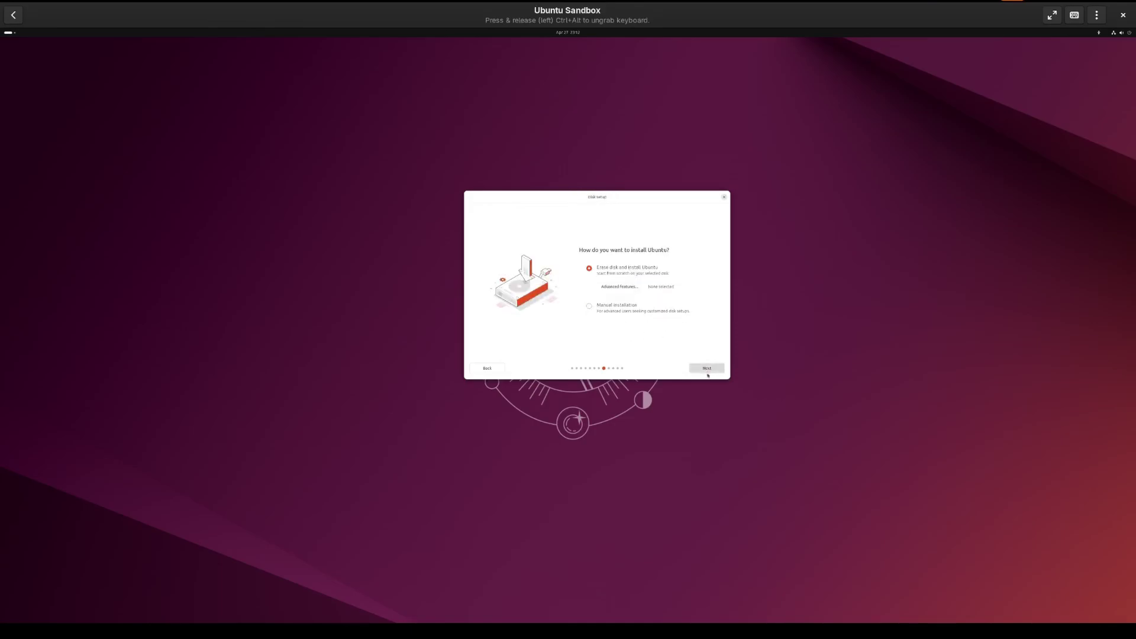
left_click(707, 370)
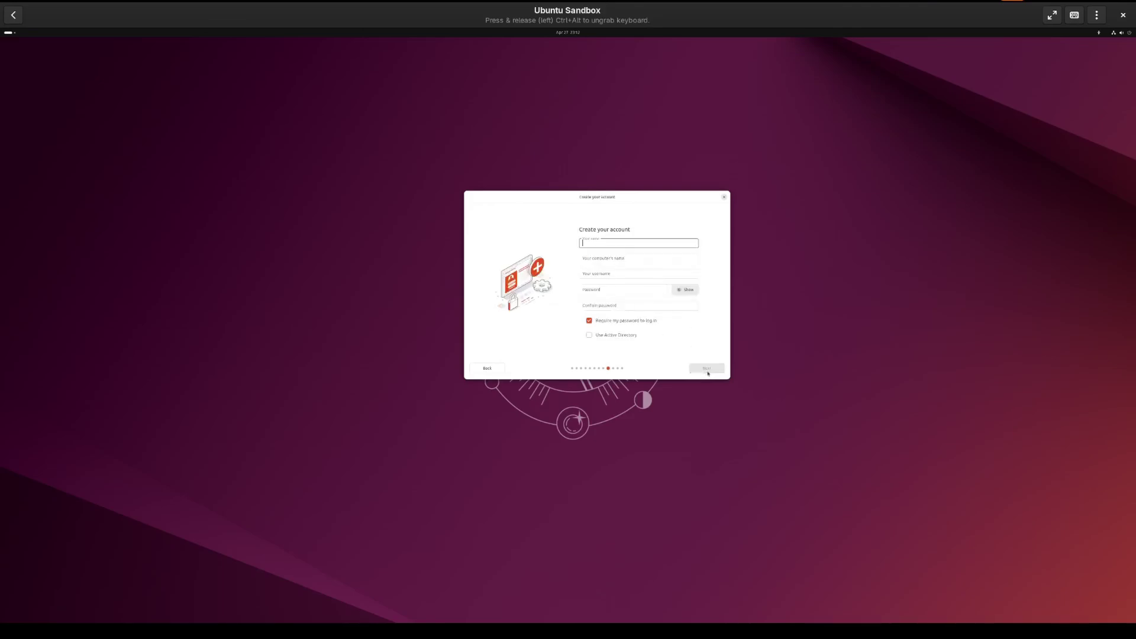
Create the user account with its username and password, accept the timezone, and start installing
type("bmorgan")
left_click(620, 290)
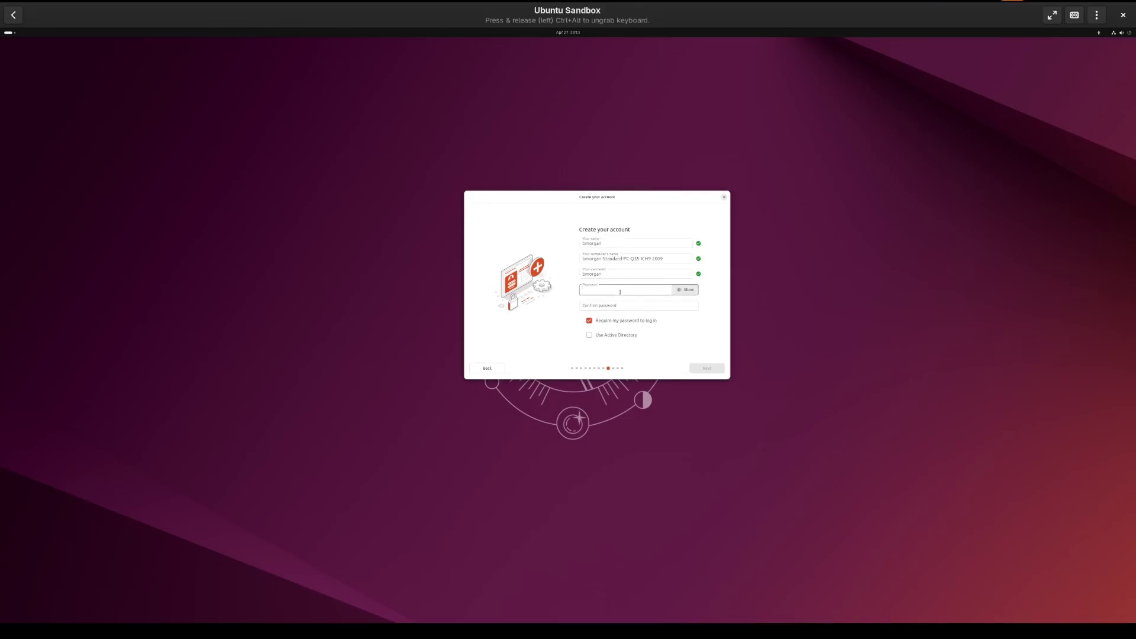
type("p")
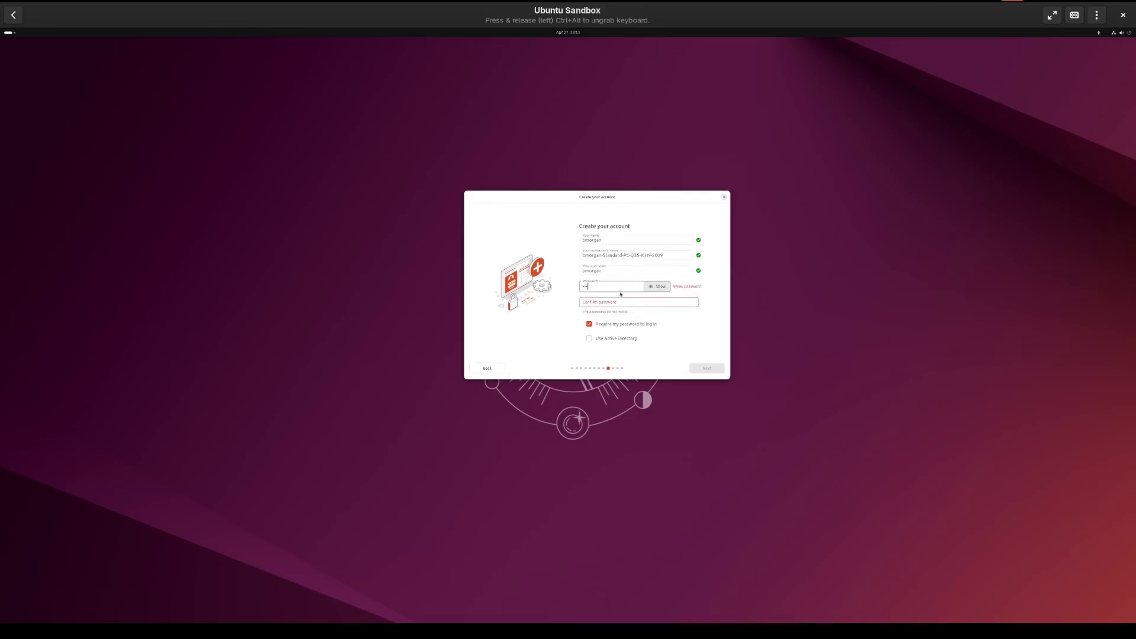
type("assword")
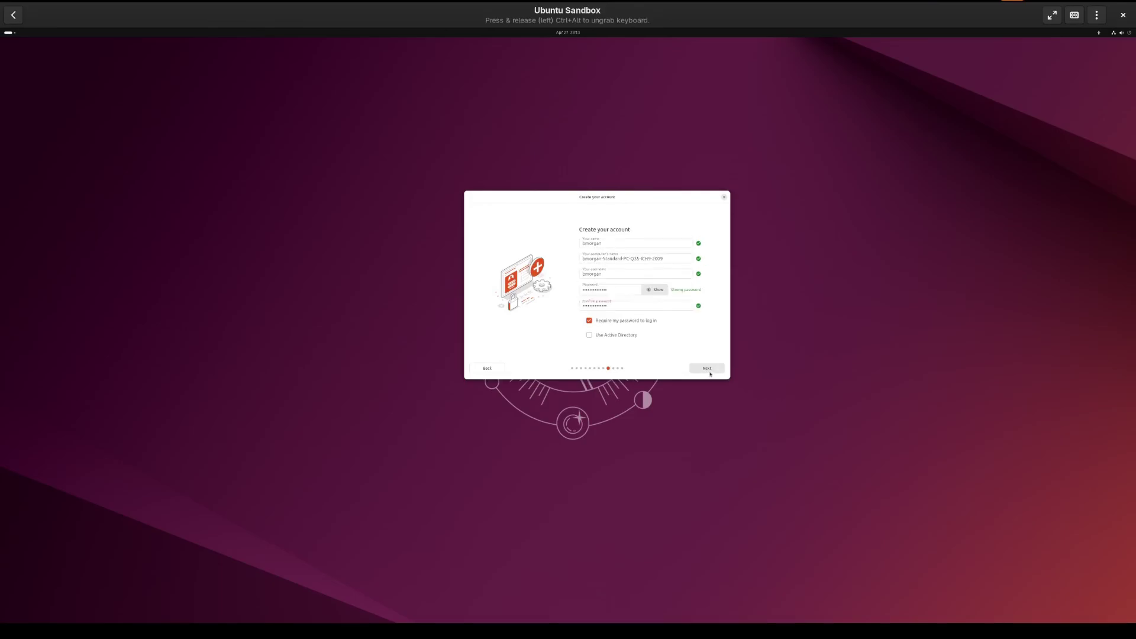
left_click(708, 370)
left_click(710, 368)
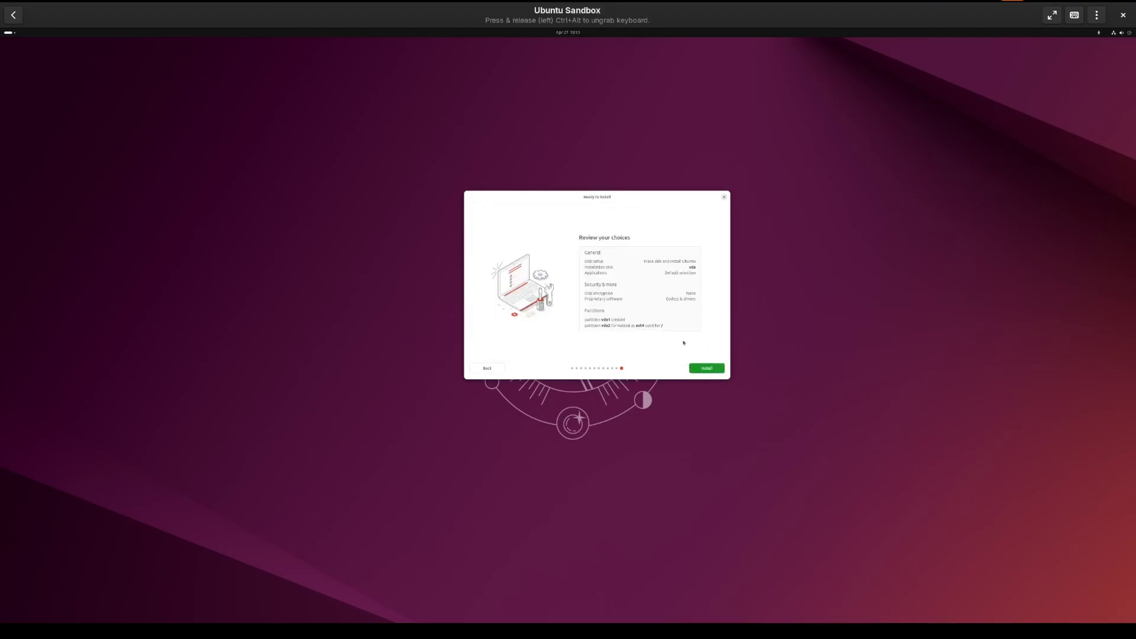
left_click(708, 369)
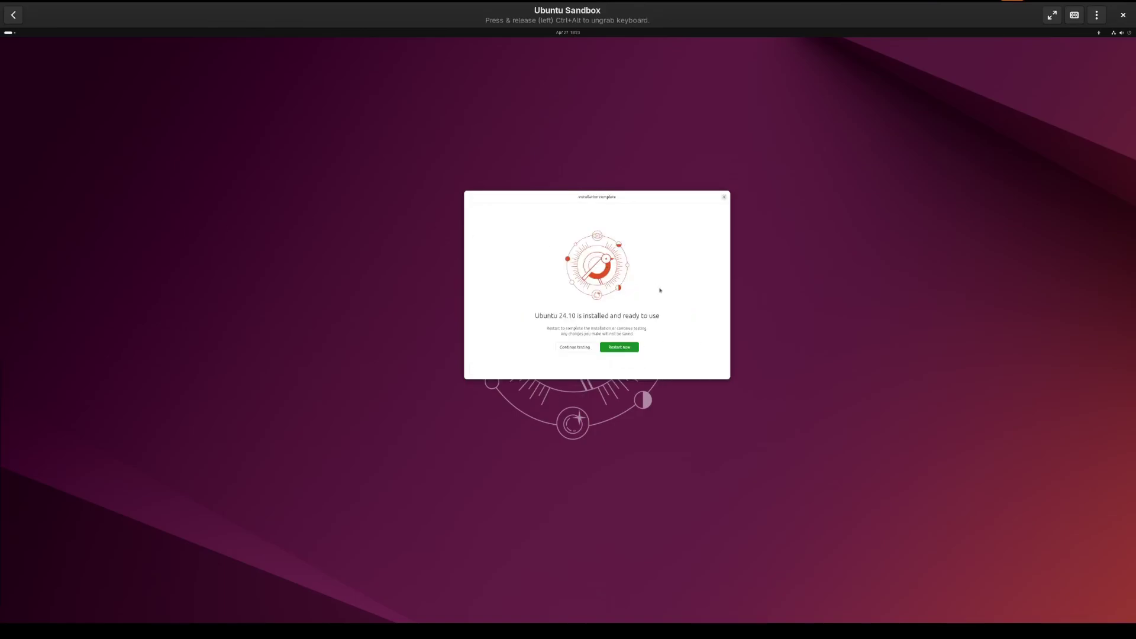
Restart the VM, log in with the account password, and maximize the VM window
left_click(627, 352)
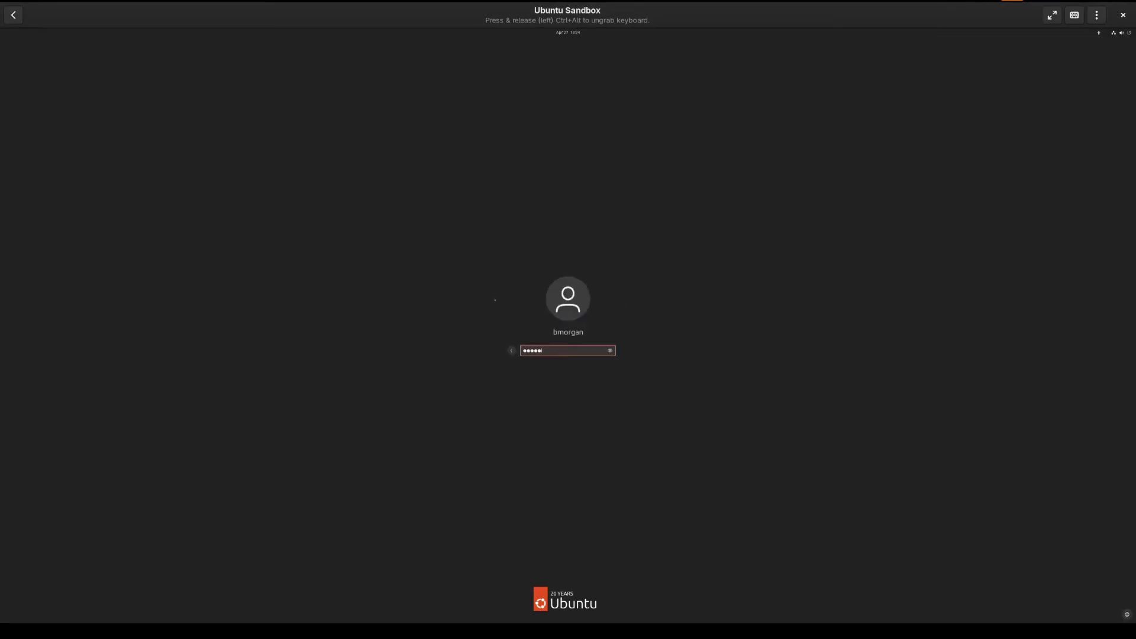
type("****")
key("Return")
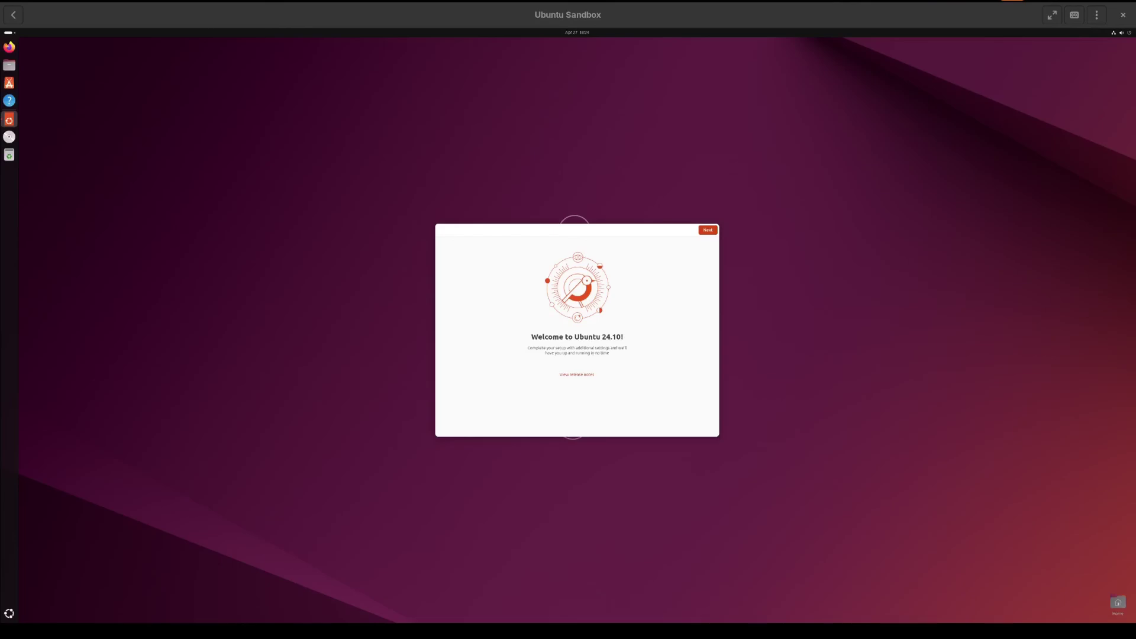
left_click_drag(596, 15, 621, 134)
double_click(622, 135)
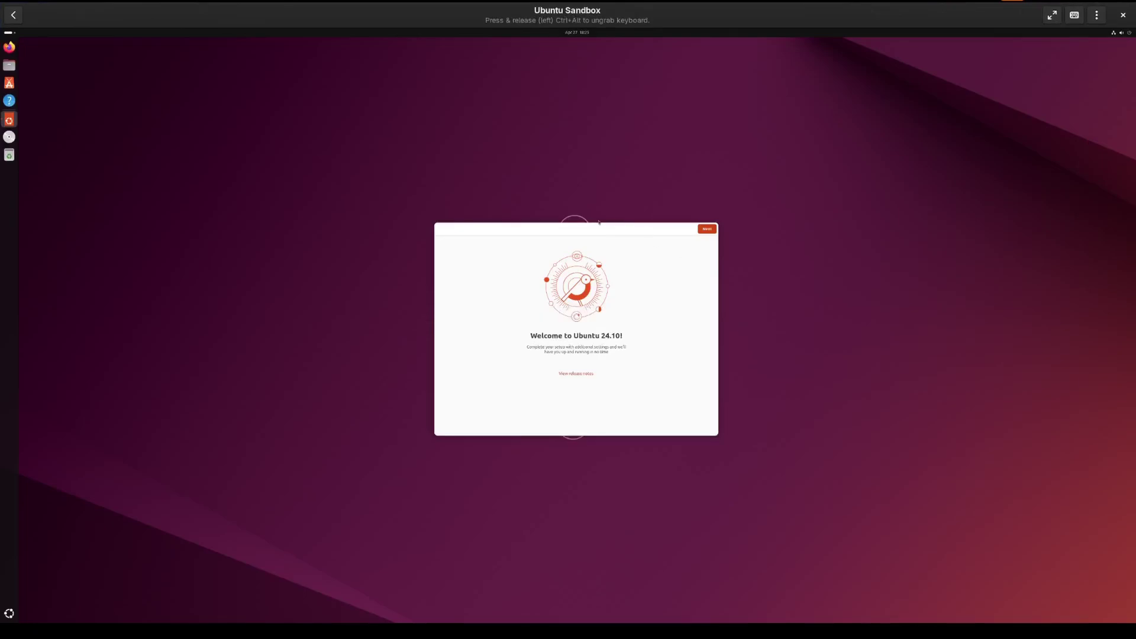
Complete Ubuntu's welcome setup, choosing not to share system data
left_click(709, 231)
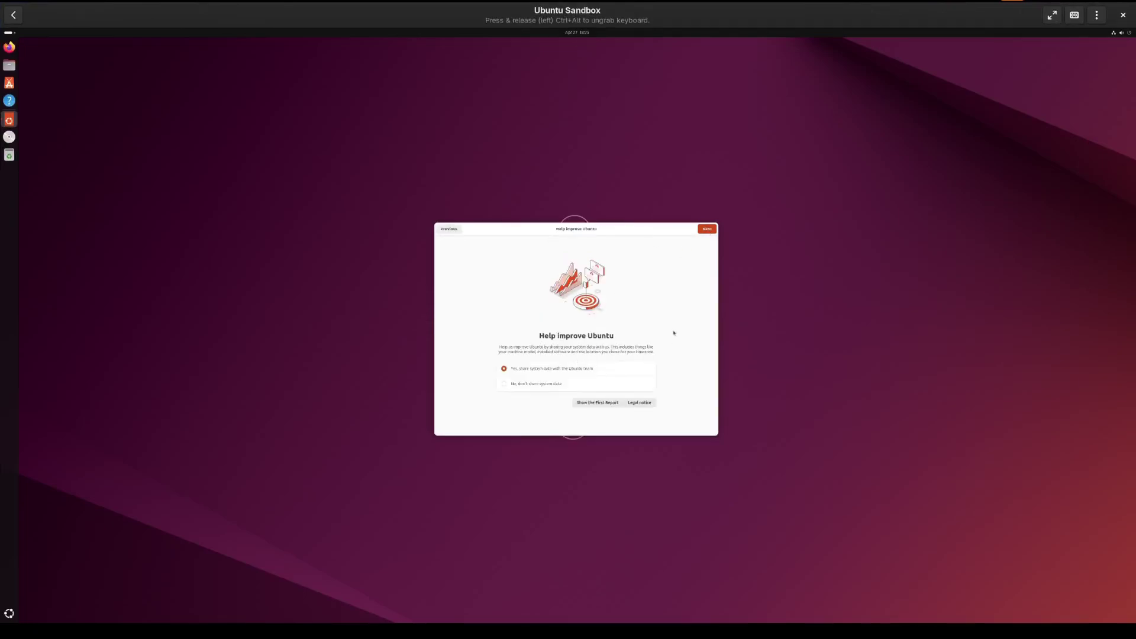
left_click(504, 385)
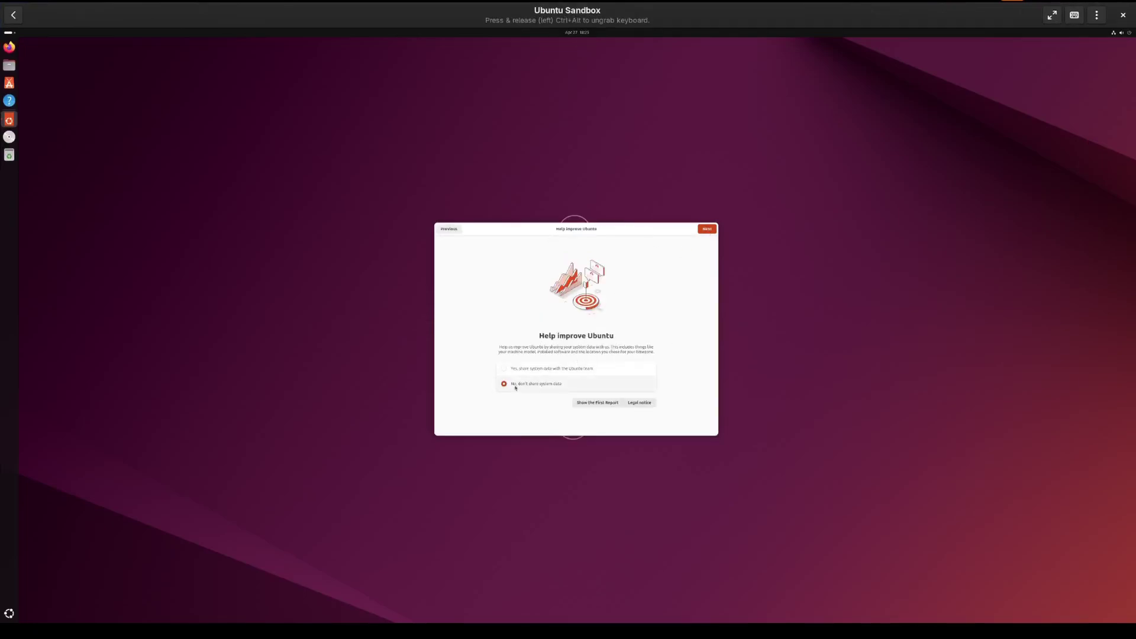
left_click(708, 231)
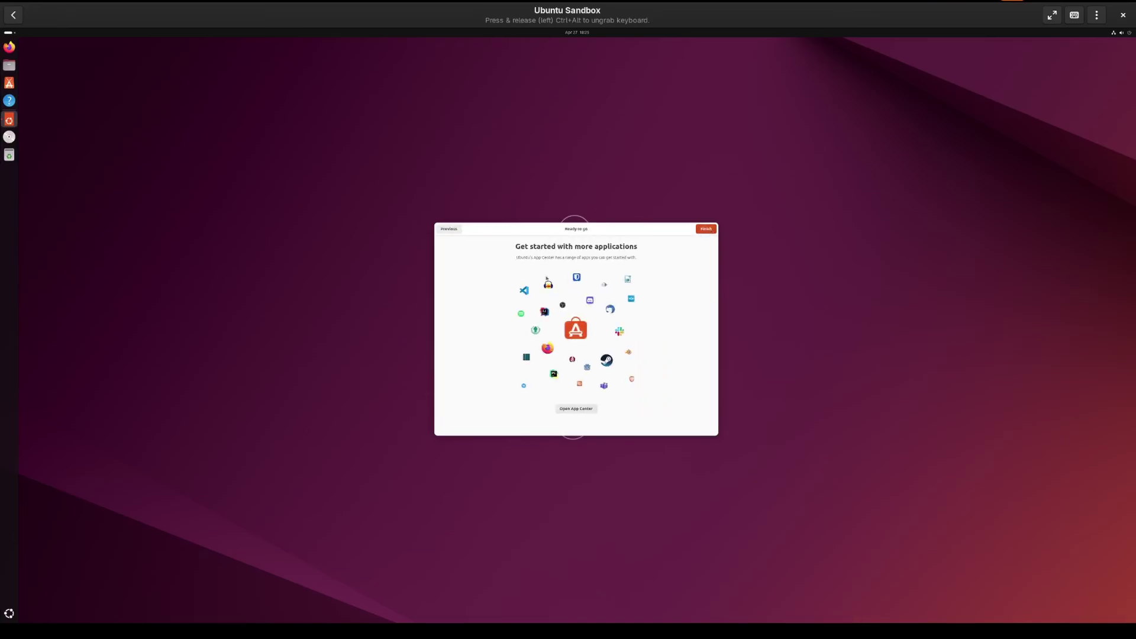
left_click(710, 230)
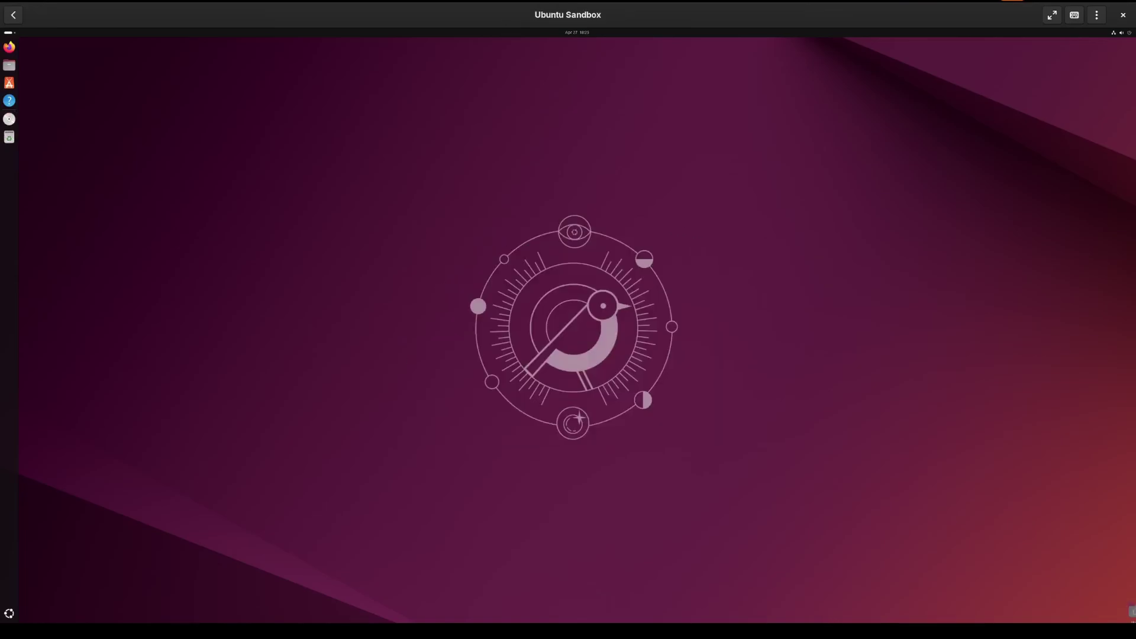
Set the Ubuntu Sandbox display scale to 200% in Display Settings and keep the change
right_click(618, 109)
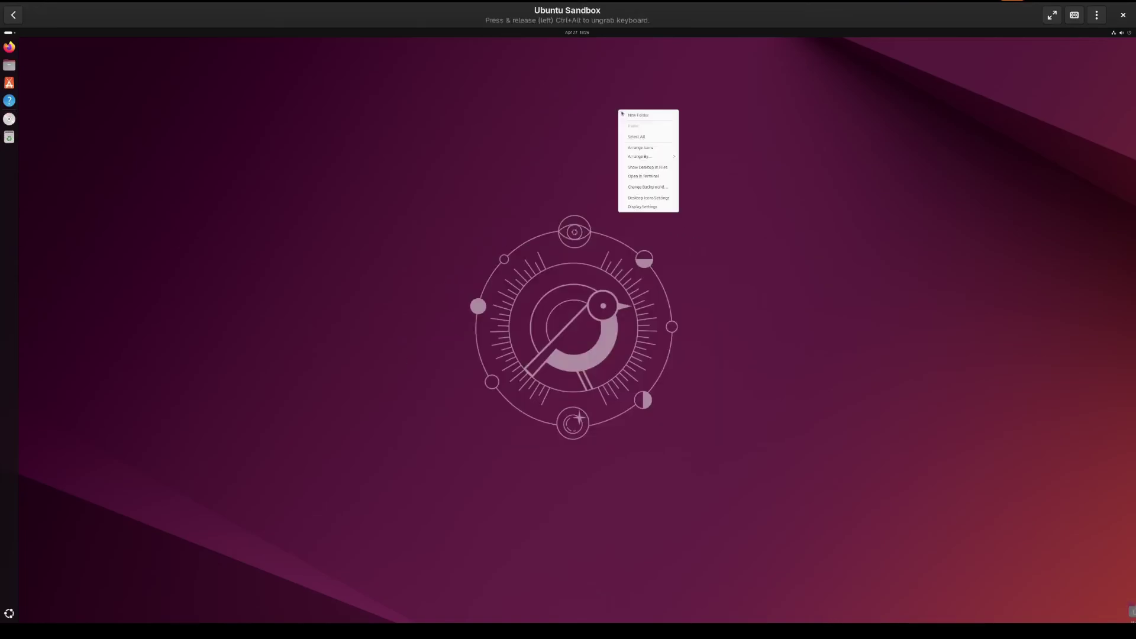
left_click(664, 209)
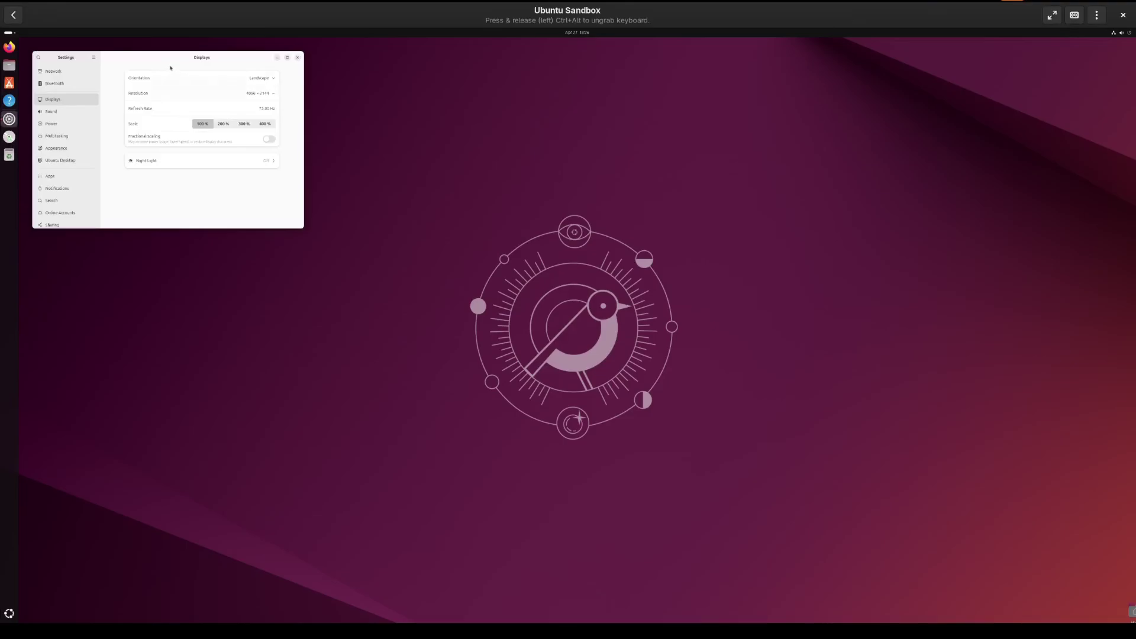
left_click(588, 260)
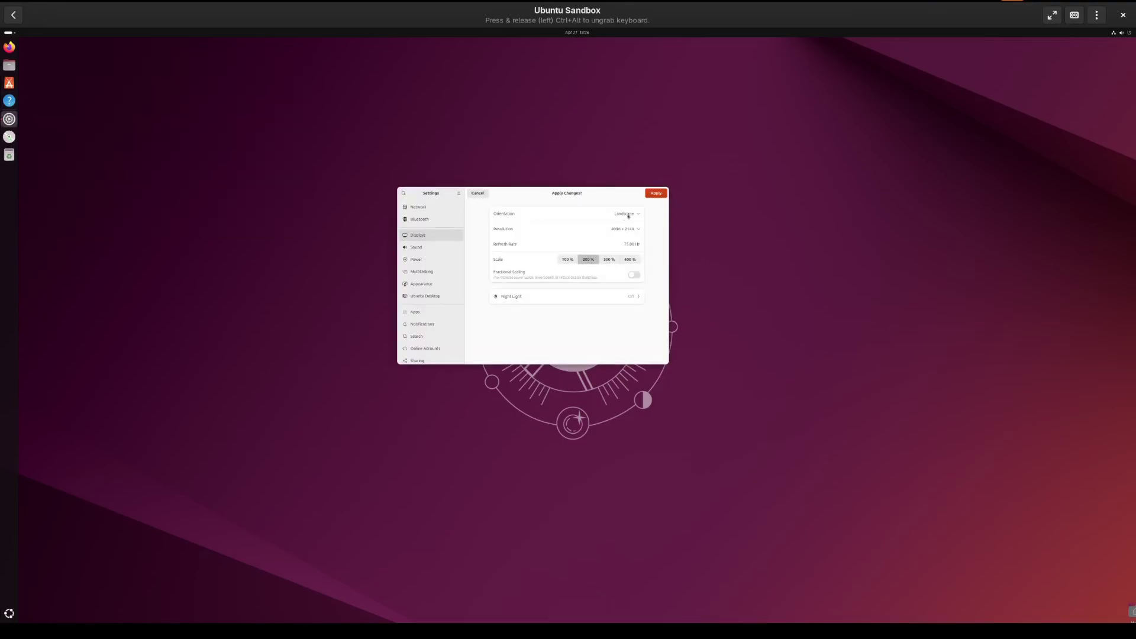
left_click(656, 193)
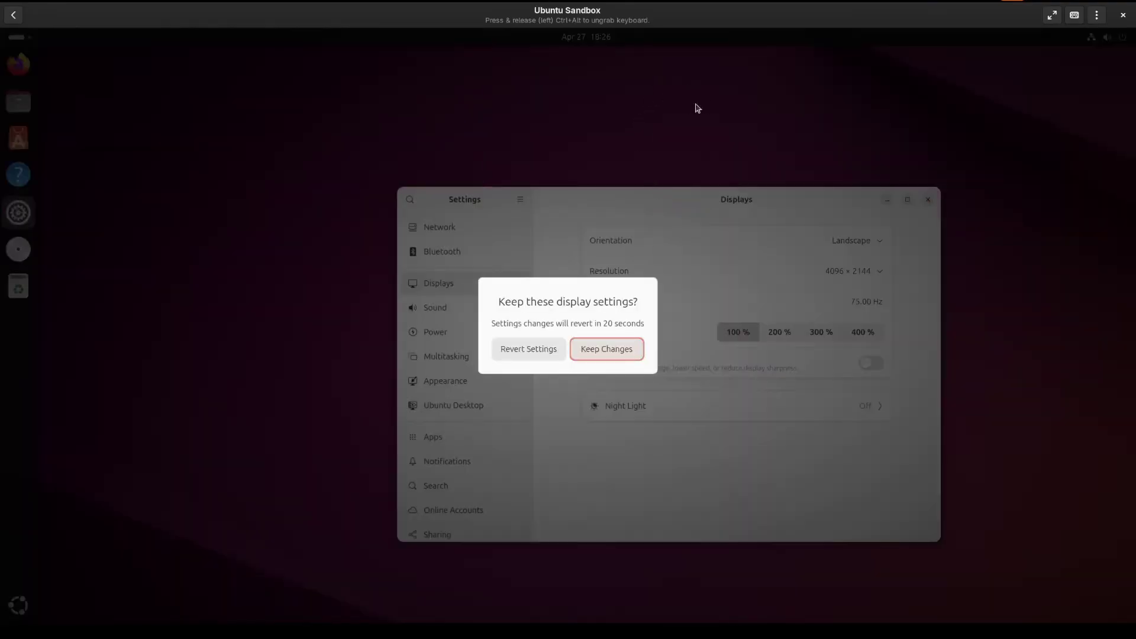
left_click(632, 344)
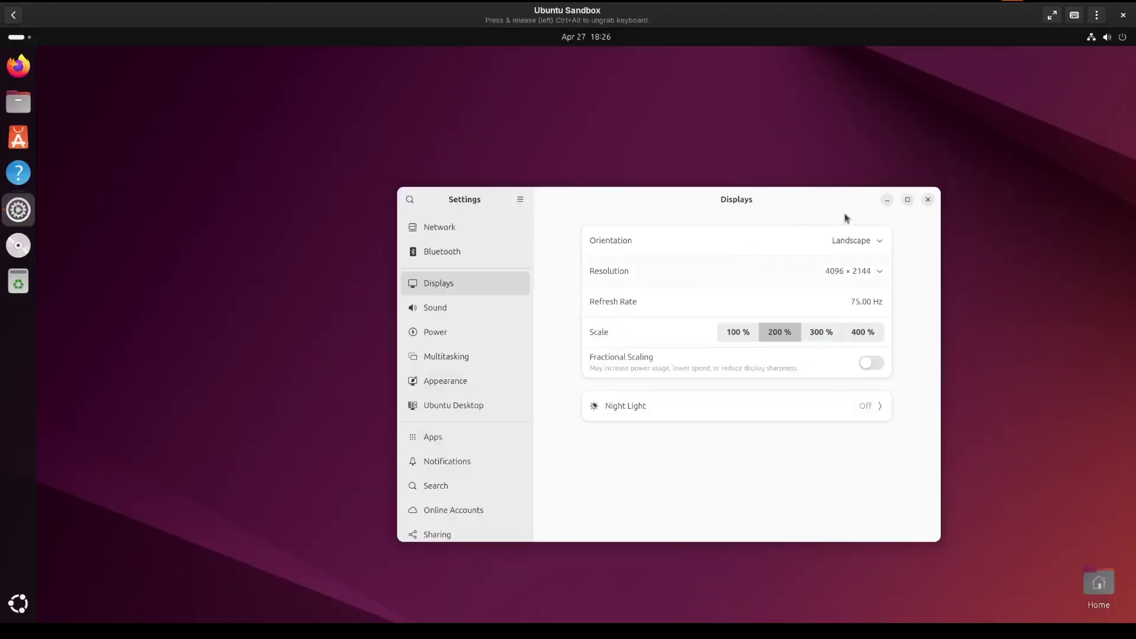
Close the Displays settings, open Files on the guest's Home folder, and release the keyboard to the host
left_click(928, 199)
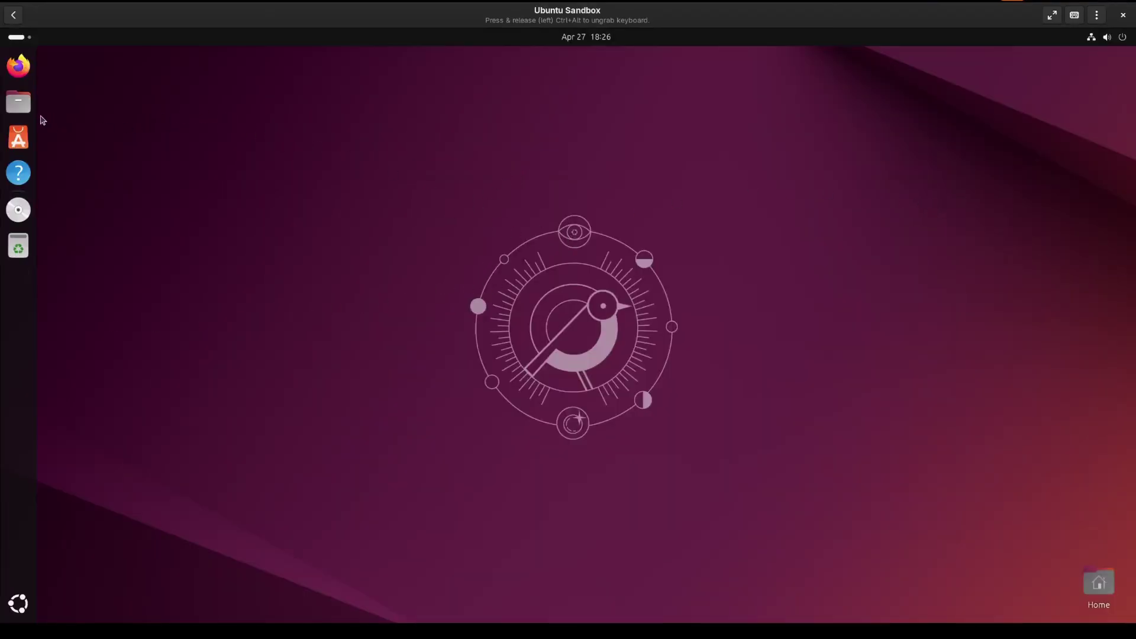
left_click(19, 103)
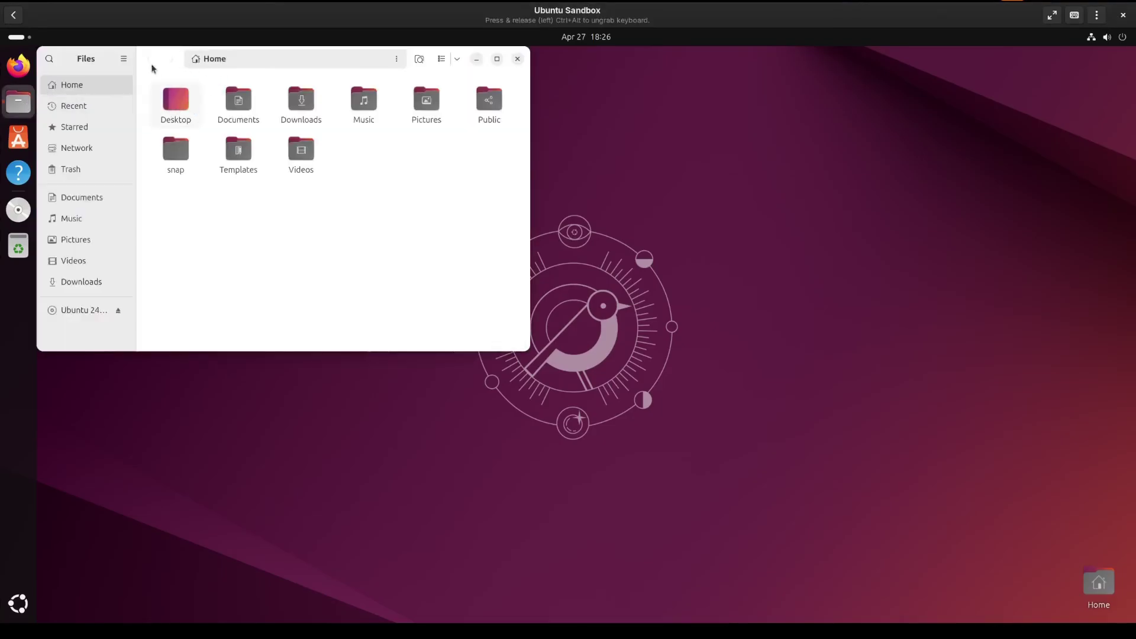
left_click_drag(165, 59, 425, 135)
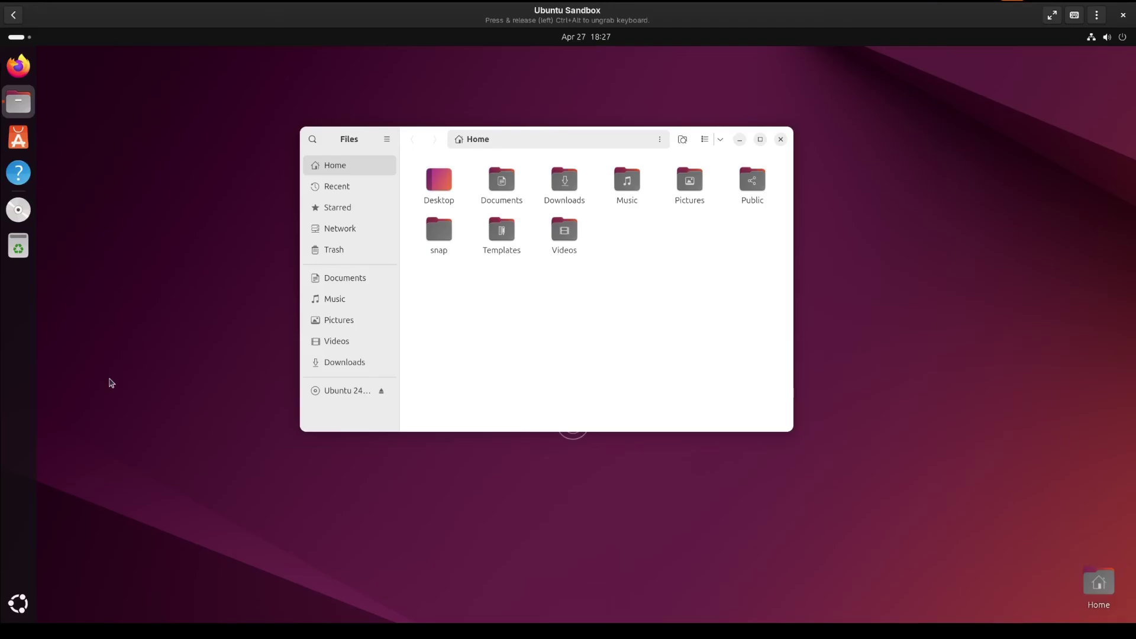
key("ctrl+alt")
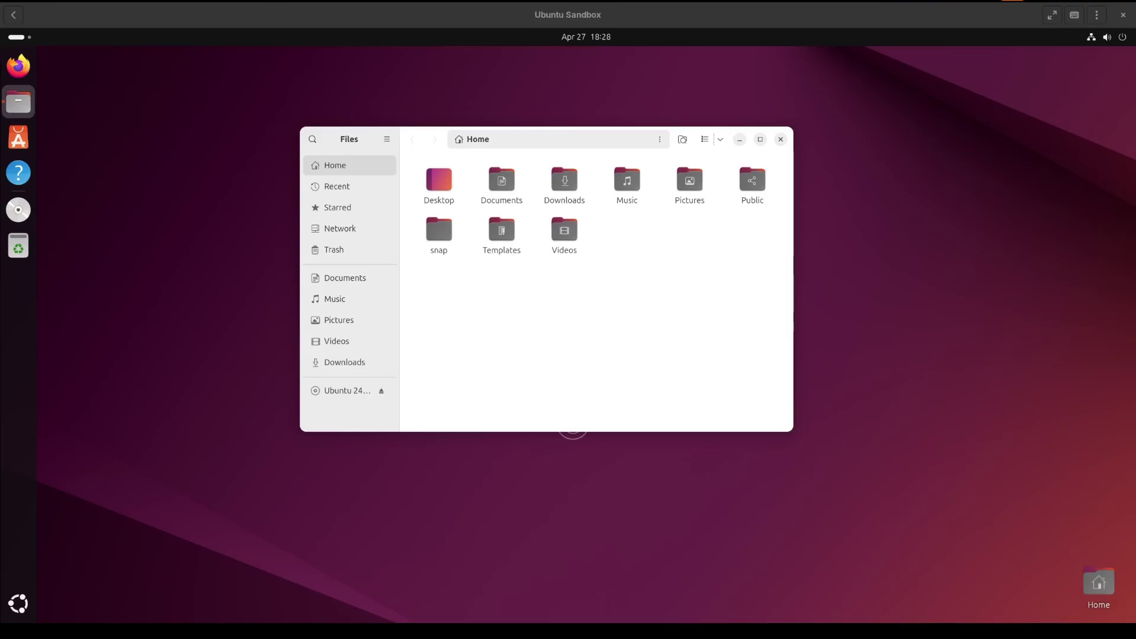
Switch on 3D acceleration in the Ubuntu Sandbox box's Resources preferences
left_click(1097, 16)
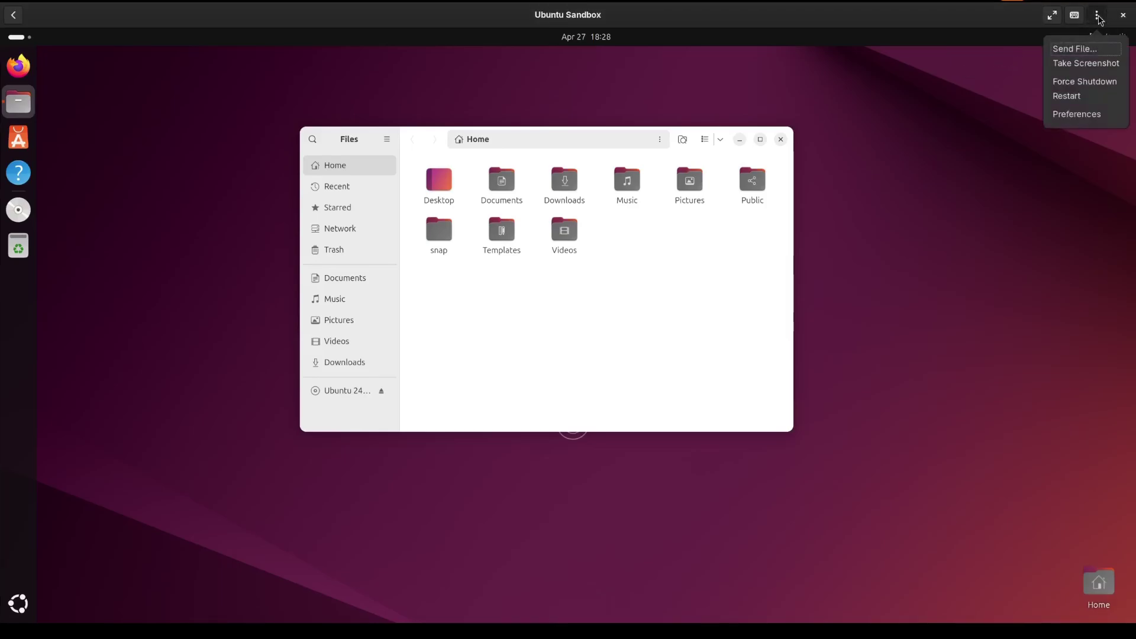
left_click(1088, 115)
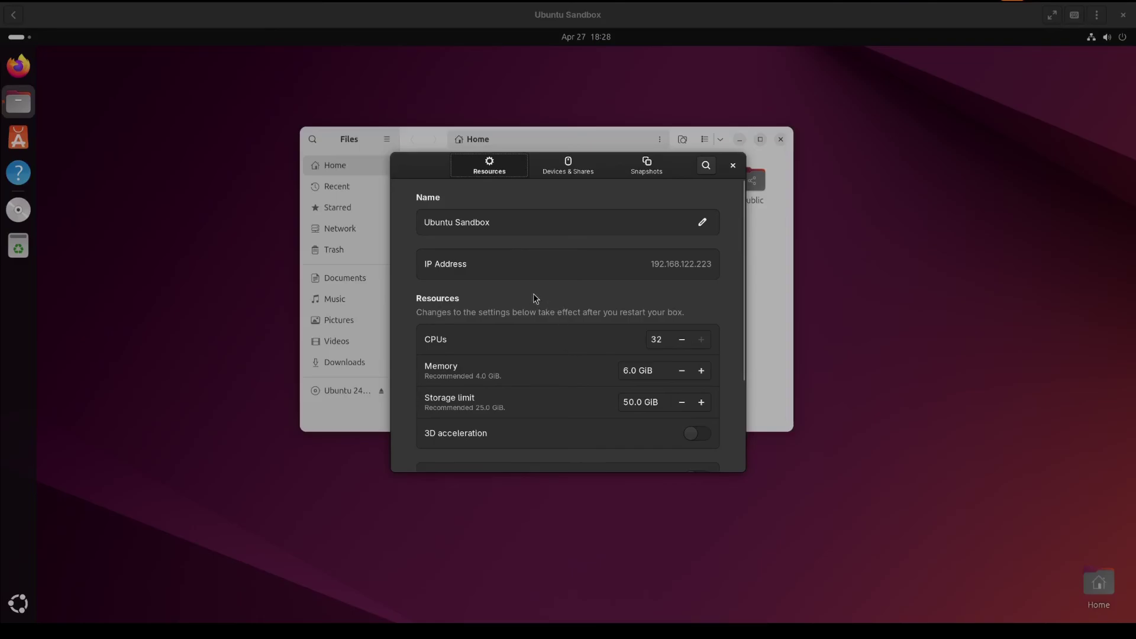
scroll(507, 315, "down", 1)
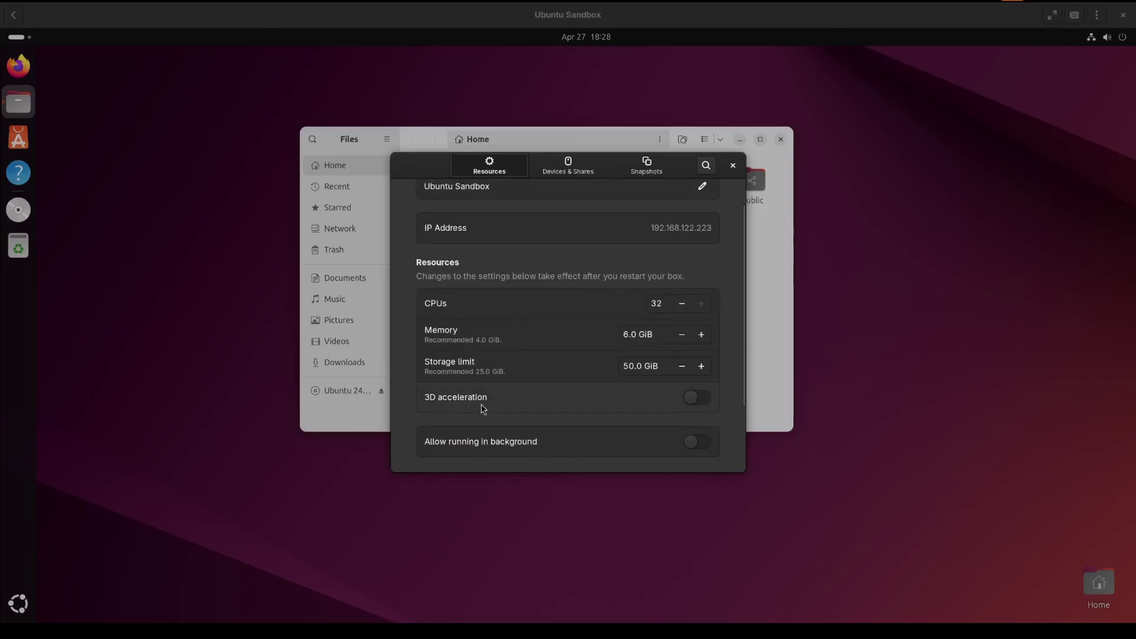
left_click(697, 399)
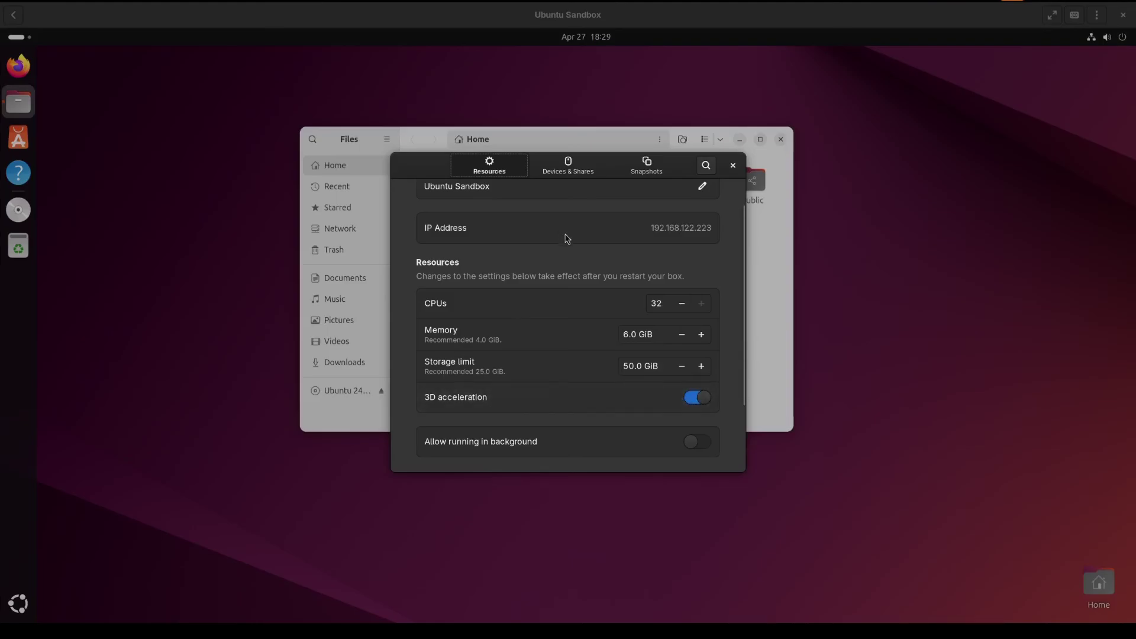
Close the box preferences and power off the Ubuntu Sandbox guest from its system menu
left_click(734, 166)
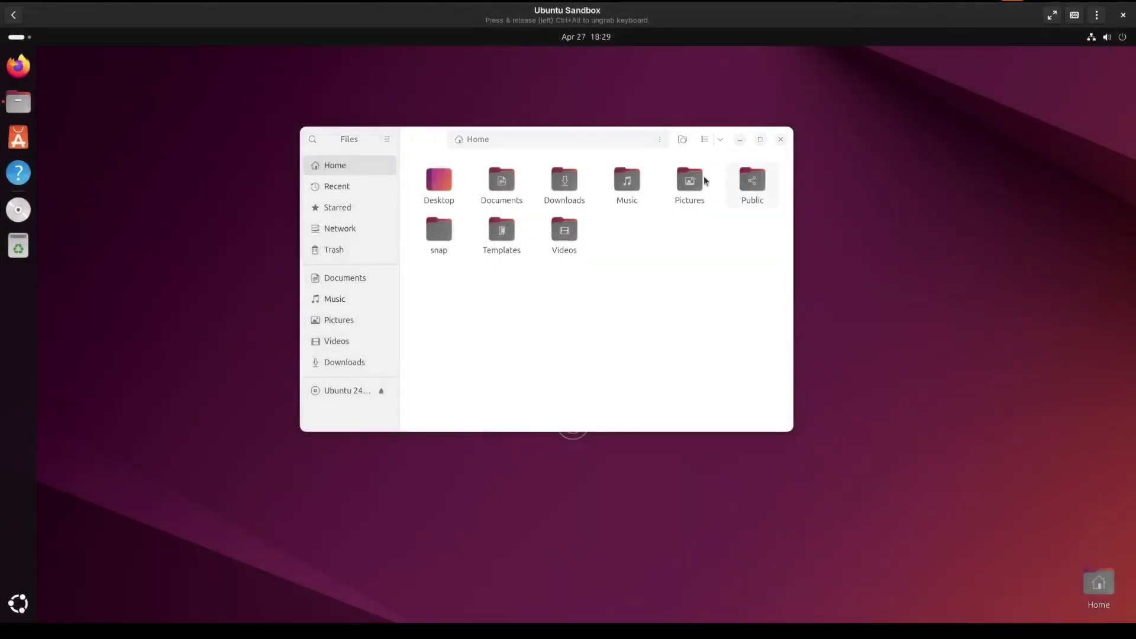
left_click_drag(531, 325, 578, 138)
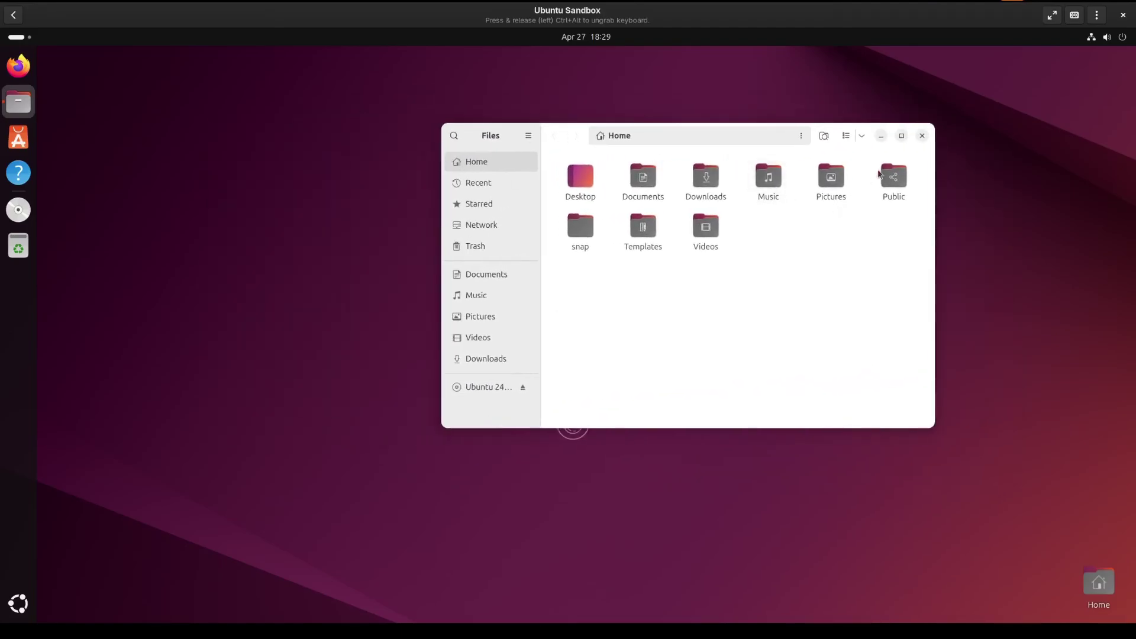
left_click(1126, 42)
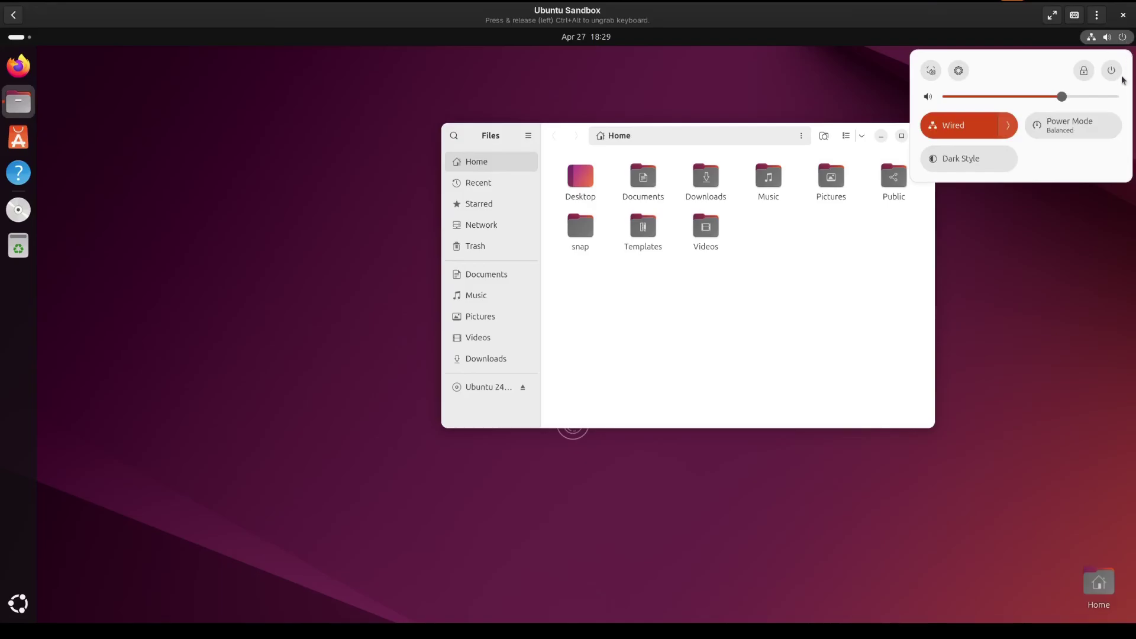
left_click(1112, 71)
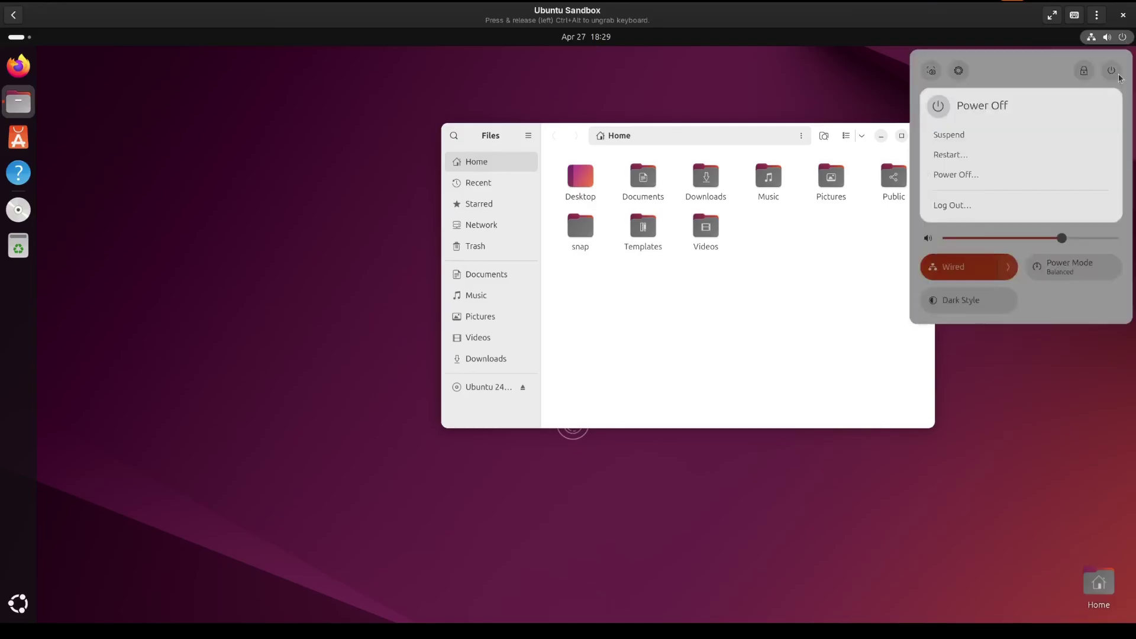
left_click(960, 179)
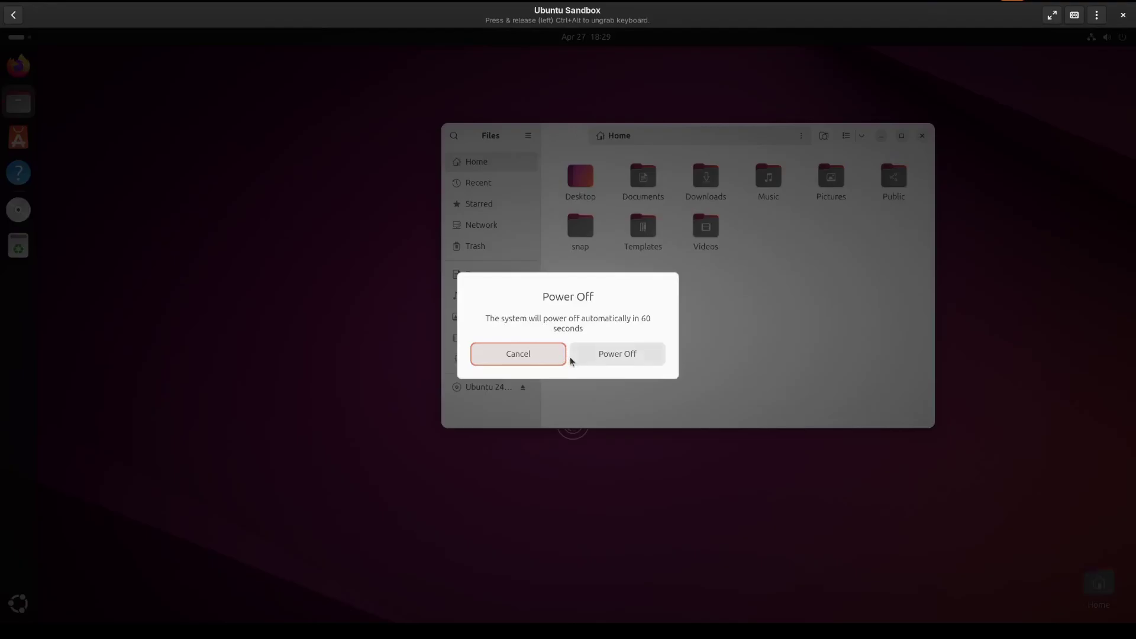
left_click(583, 356)
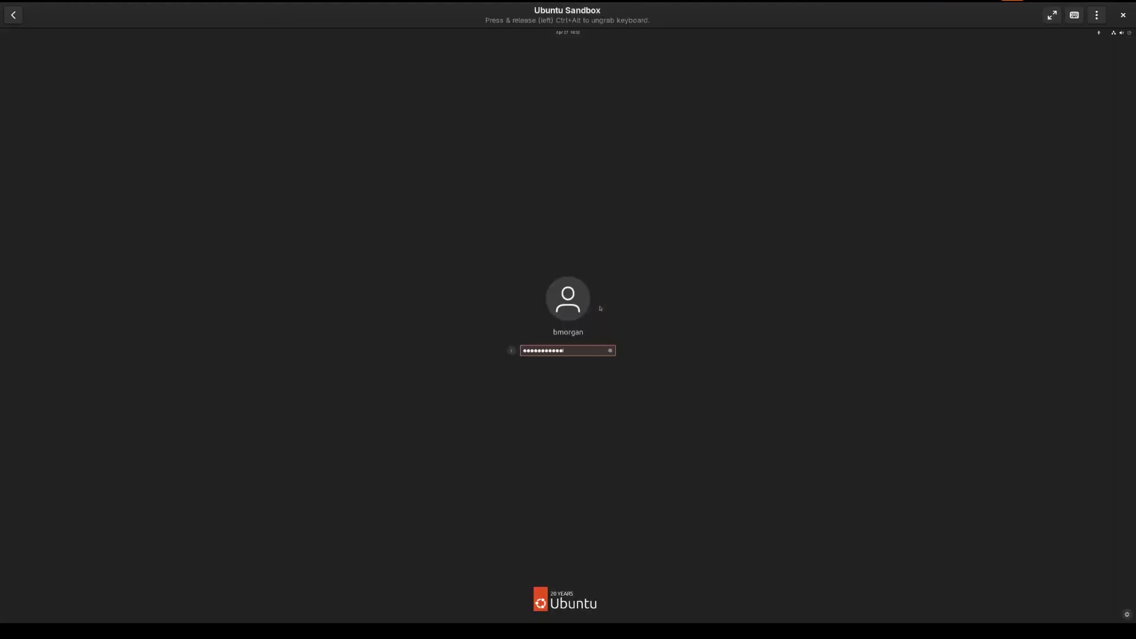
Log back into the guest, open Files, and bring forward the host's Firefox SPICE download page
type("***")
key("Return")
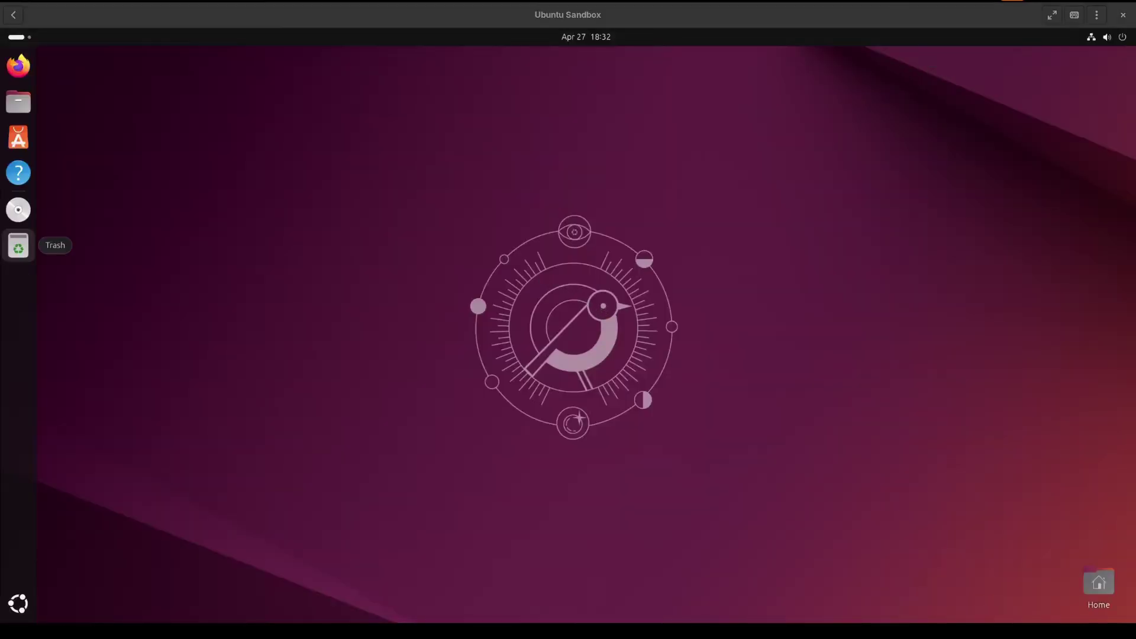
left_click(19, 102)
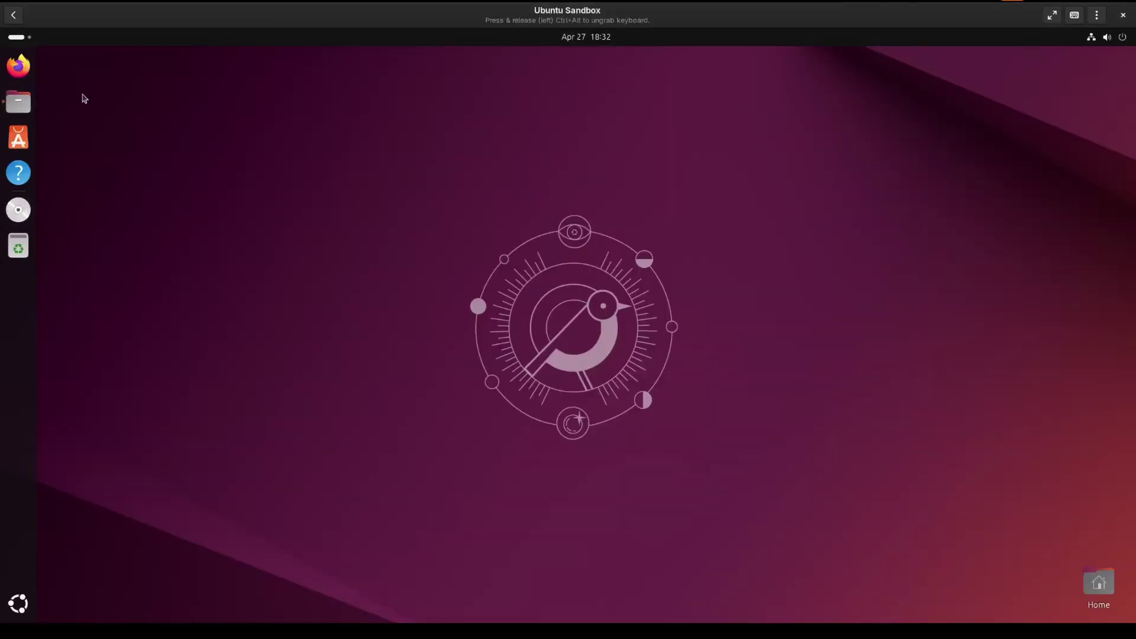
left_click_drag(158, 64, 384, 142)
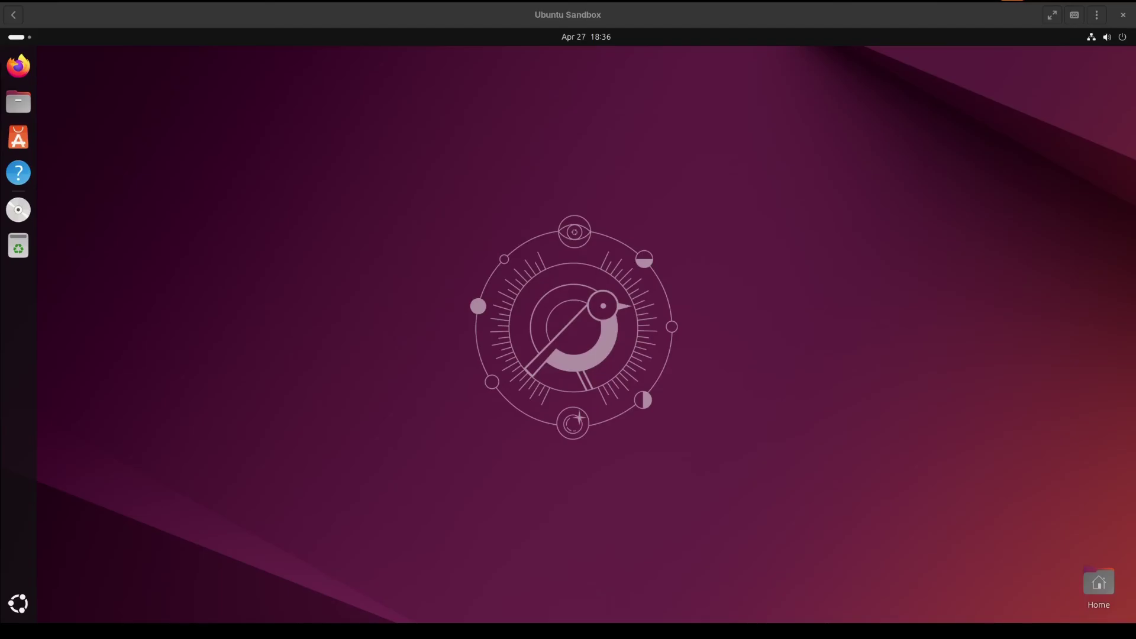
left_click_drag(54, 229, 604, 36)
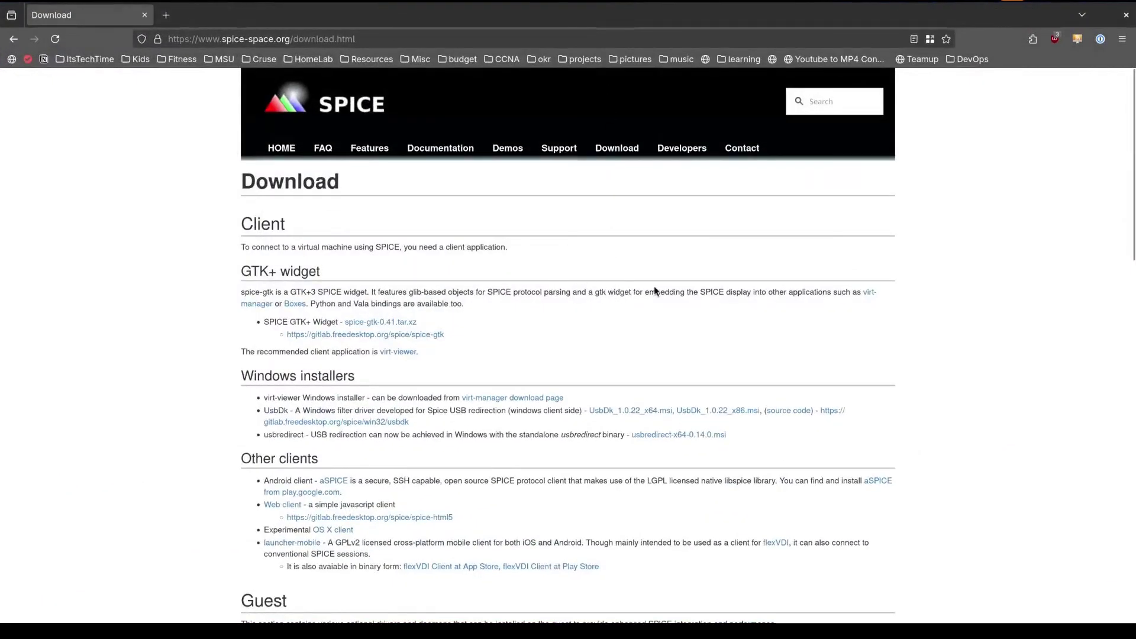
Scroll the SPICE download page to the Guest section with spice-vdagent-0.22.0 and Windows Guest Tools
scroll(658, 291, "down", 5)
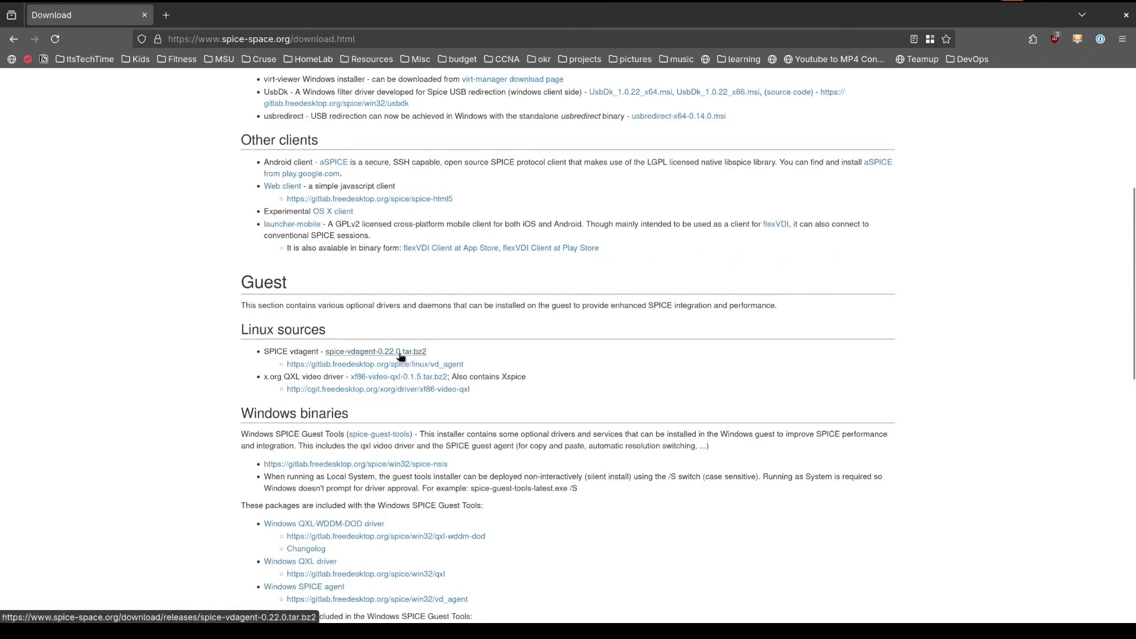
scroll(360, 345, "down", 3)
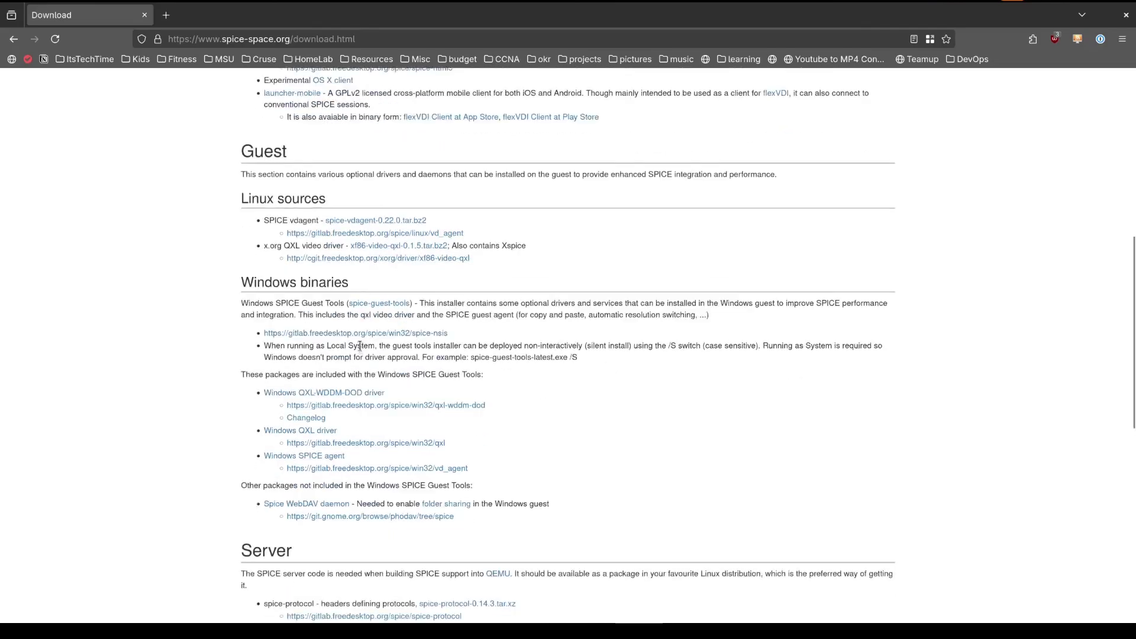
scroll(360, 344, "down", 2)
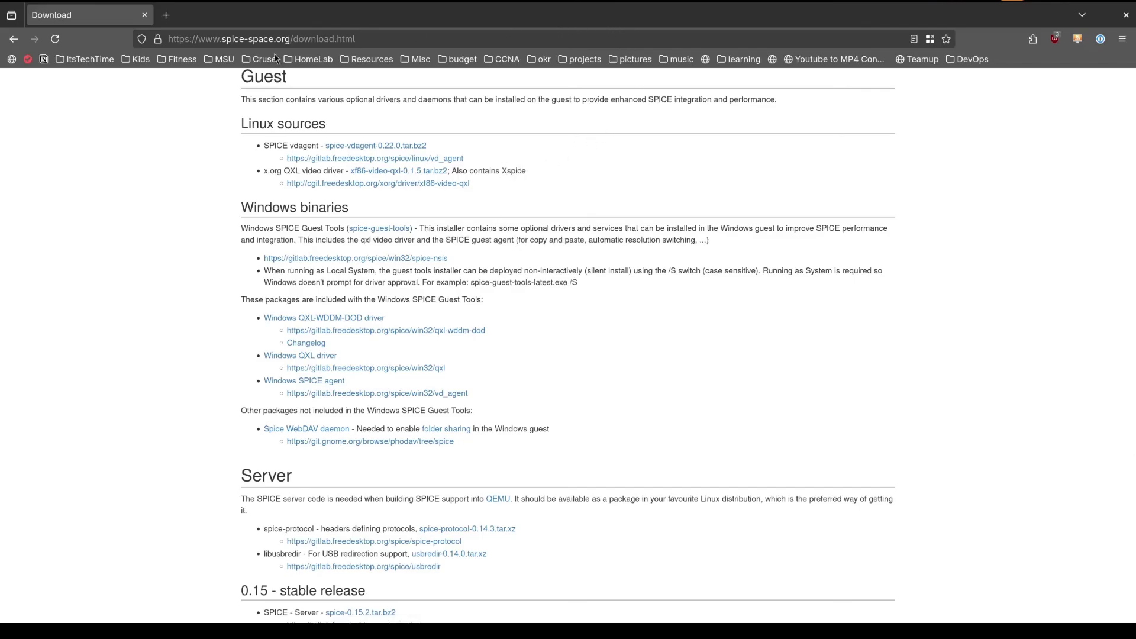
Return to Boxes, dismiss the USB notice, and toggle Kingston DataTraveler 3.0 in Devices & Shares
key("alt+Tab")
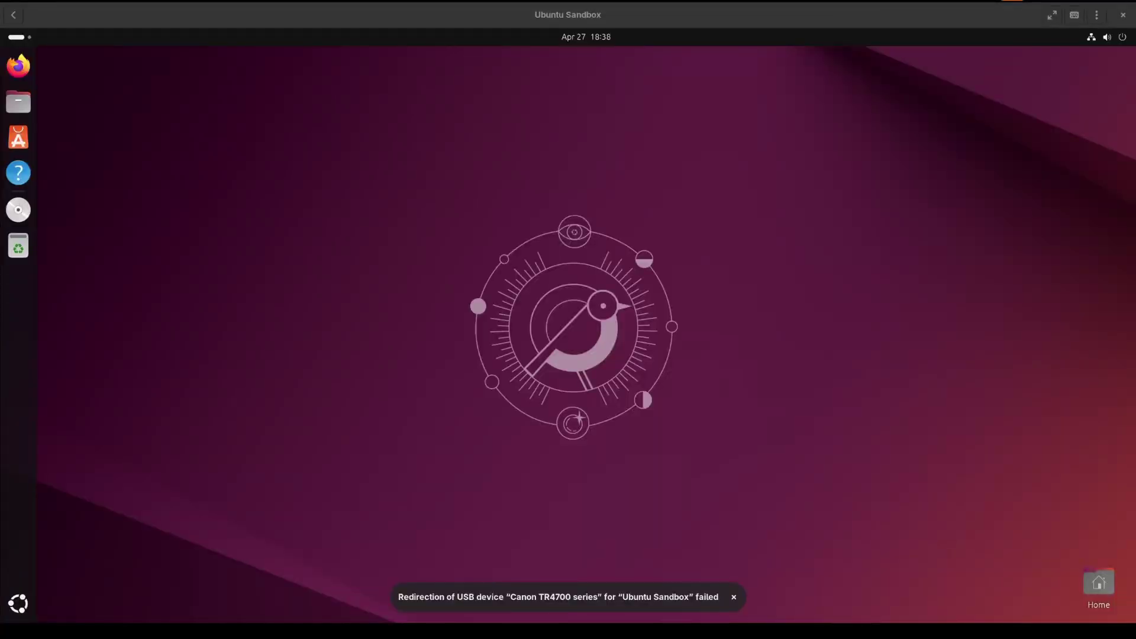
left_click(734, 598)
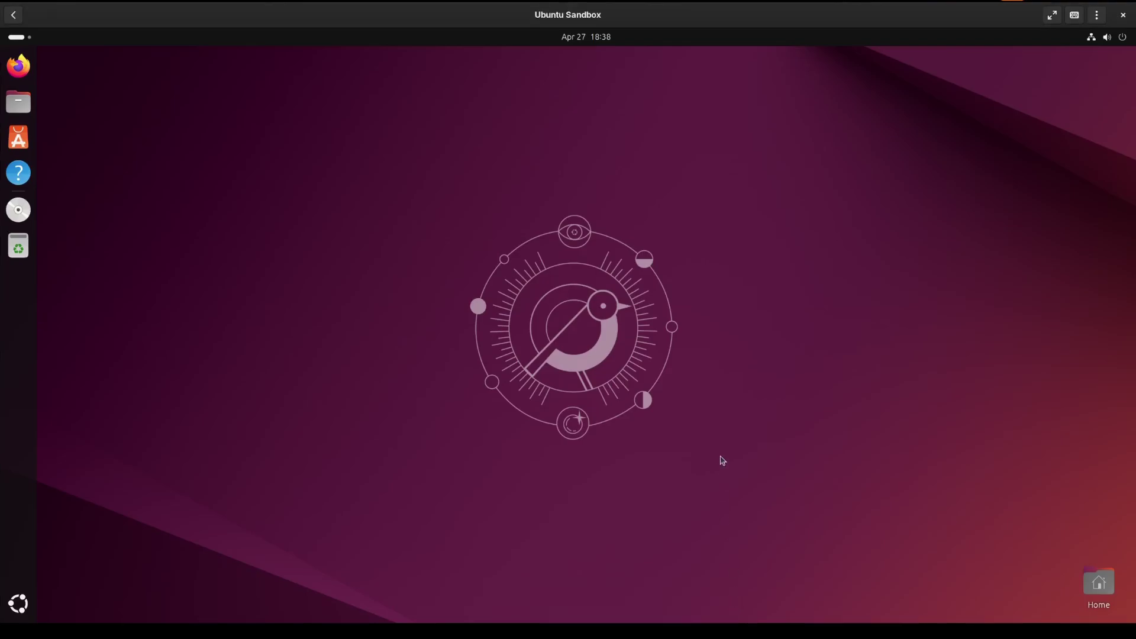
left_click(1097, 15)
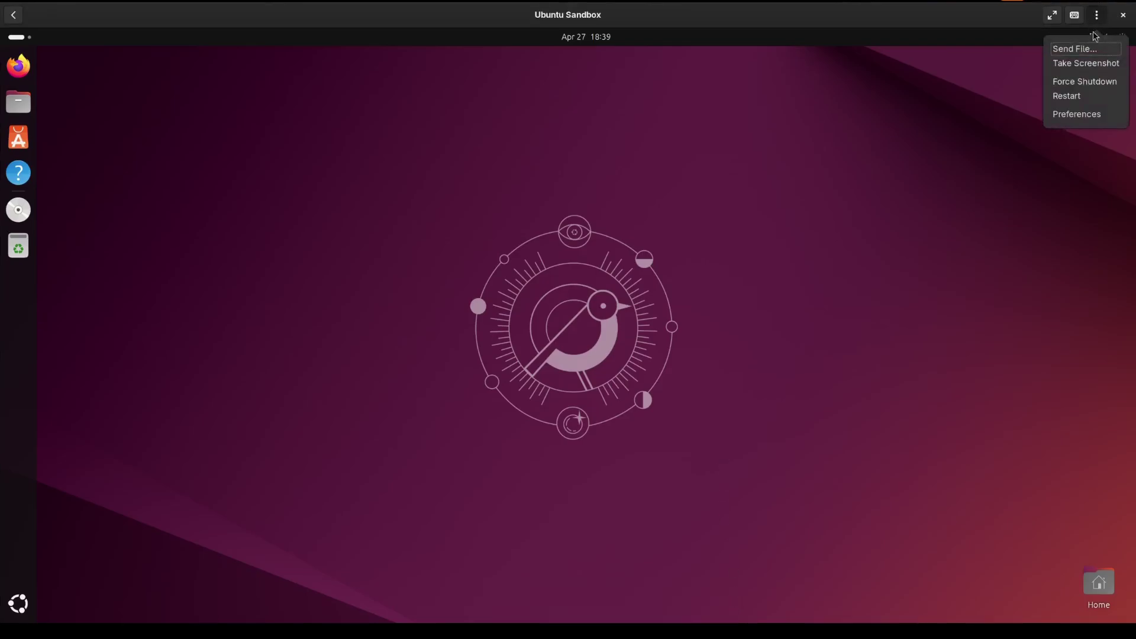
left_click(1083, 115)
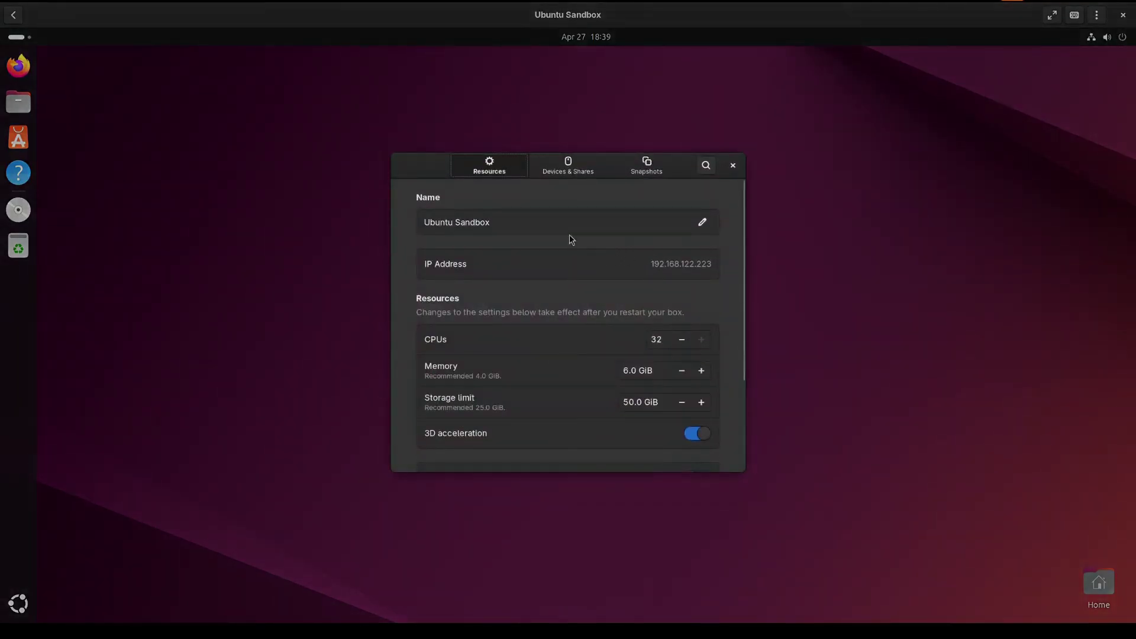
left_click(568, 167)
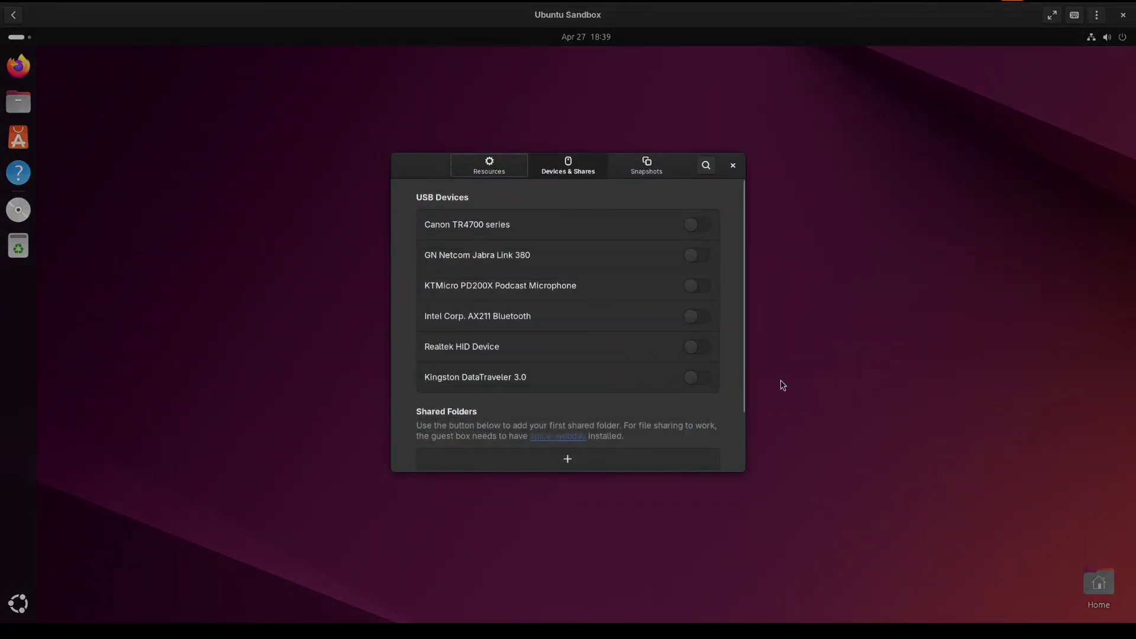
left_click(699, 380)
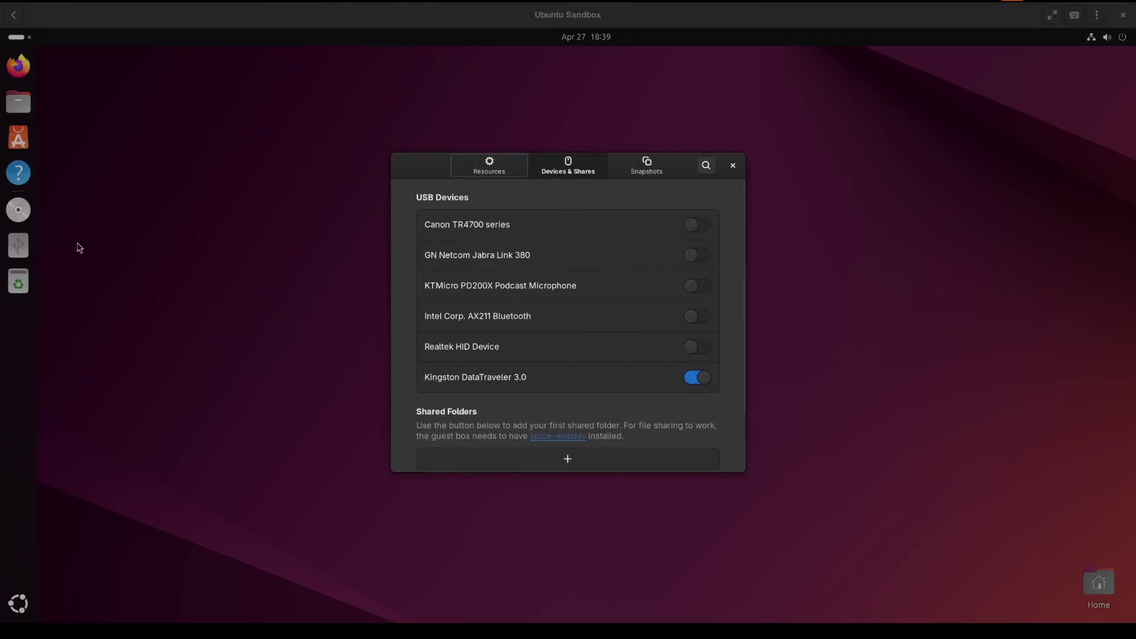
left_click(733, 165)
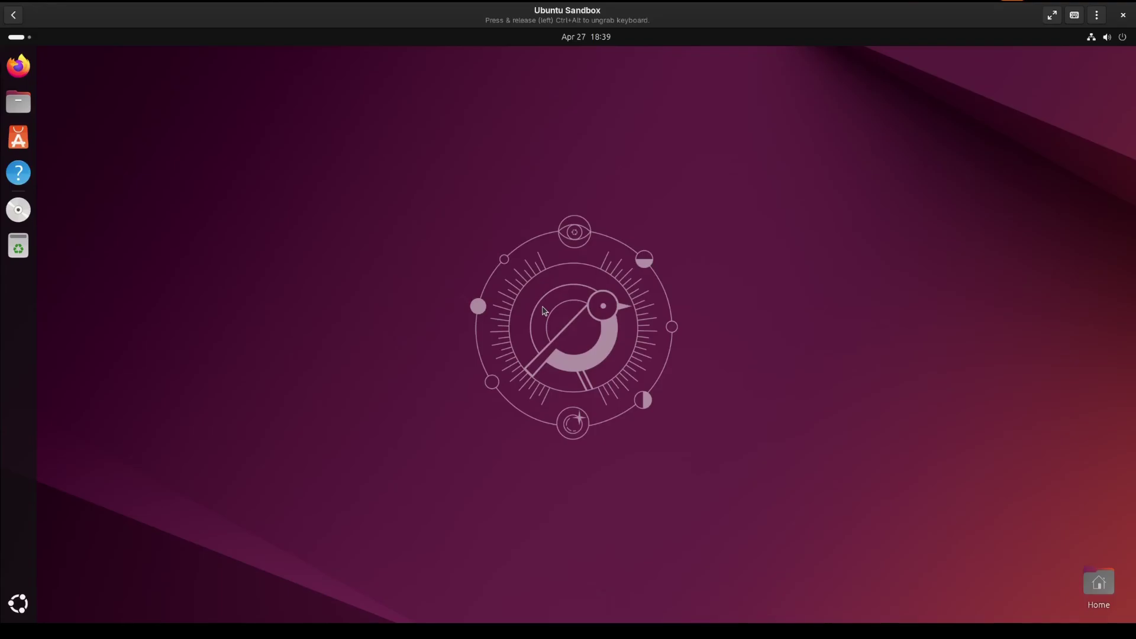
Add a new snapshot from the Snapshots tab of the Ubuntu Sandbox preferences
left_click(1098, 18)
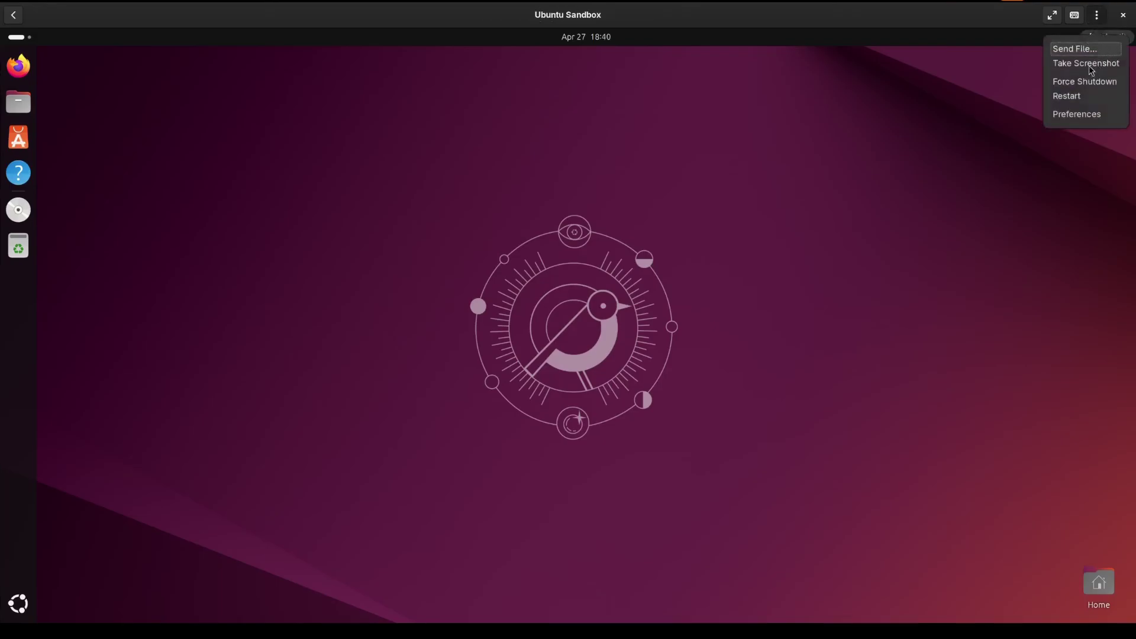
left_click(1091, 115)
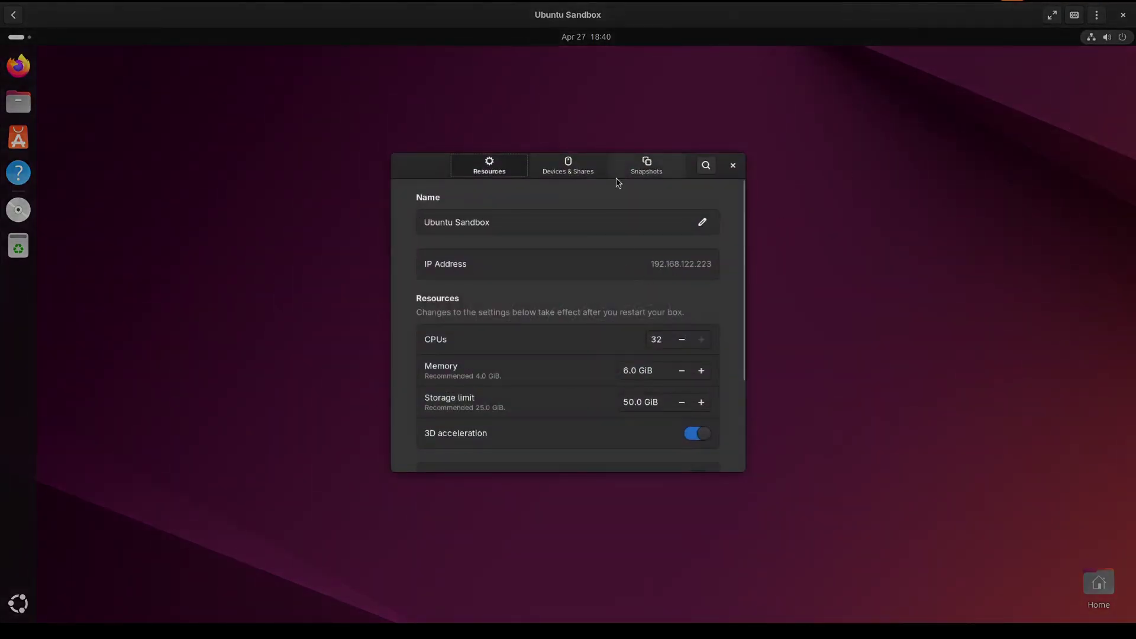
left_click(666, 173)
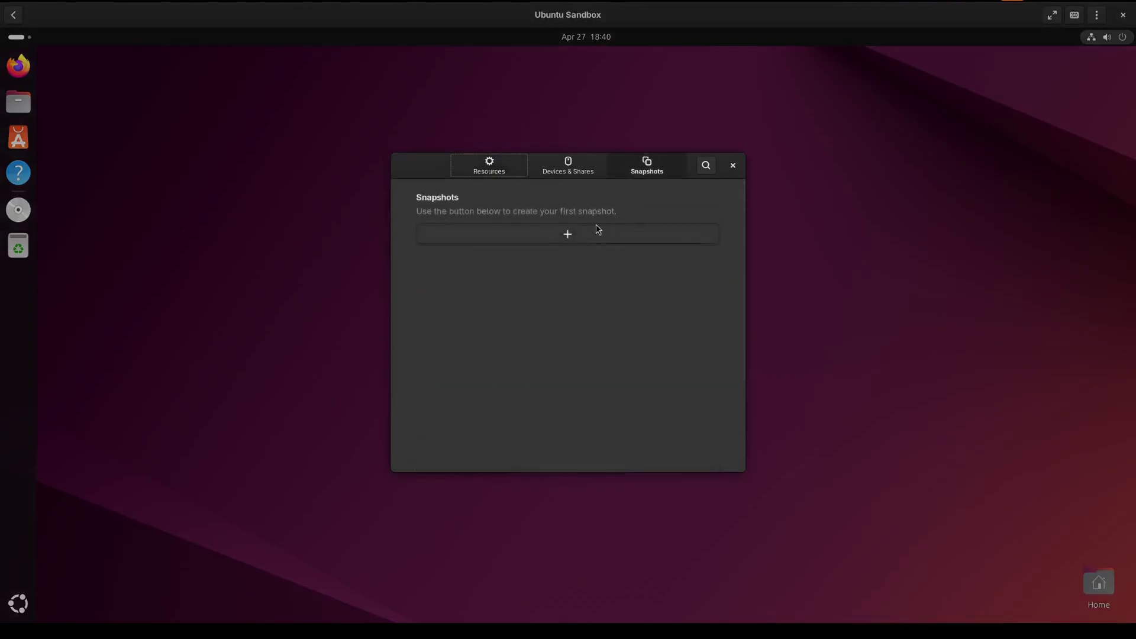
left_click(572, 239)
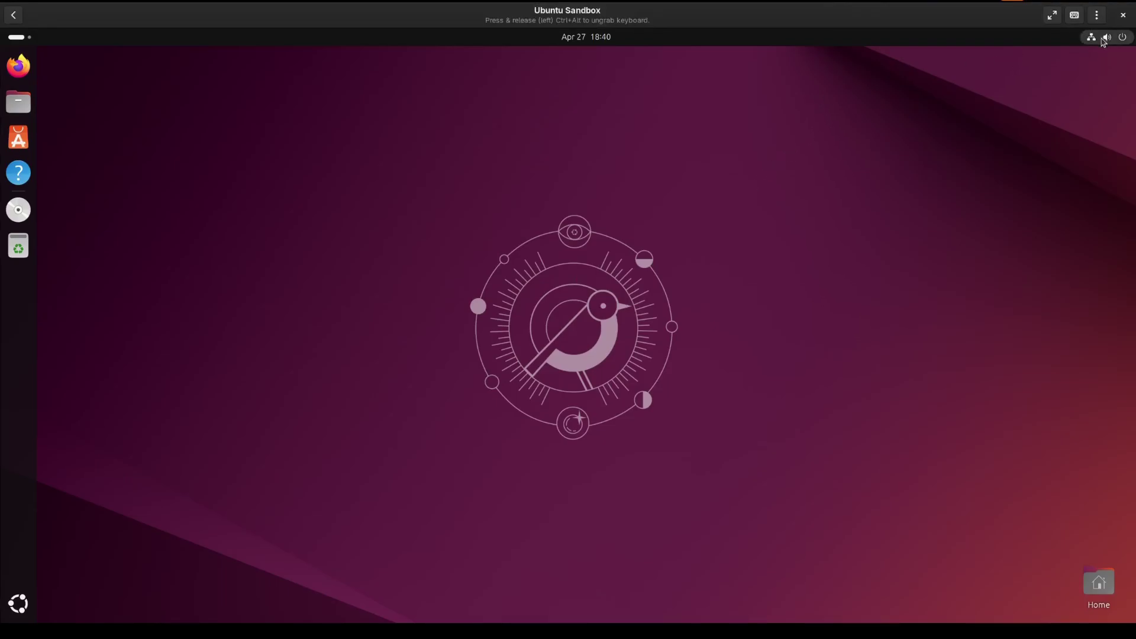
Add the host's home folder as a new Shared Folder under Devices & Shares and save it
left_click(1098, 20)
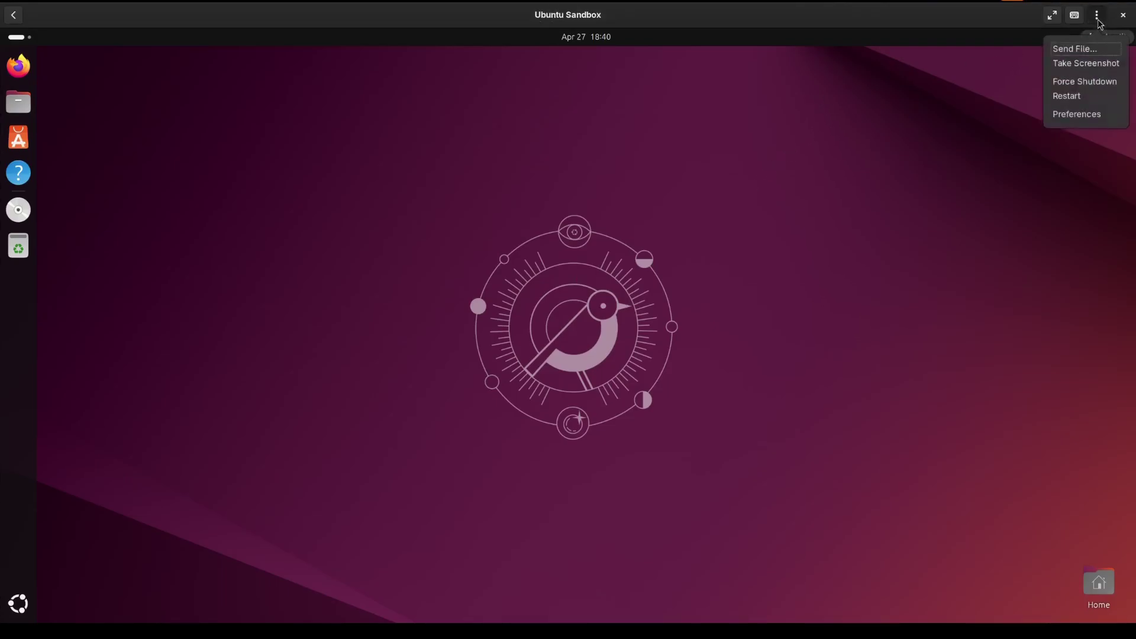
left_click(1076, 115)
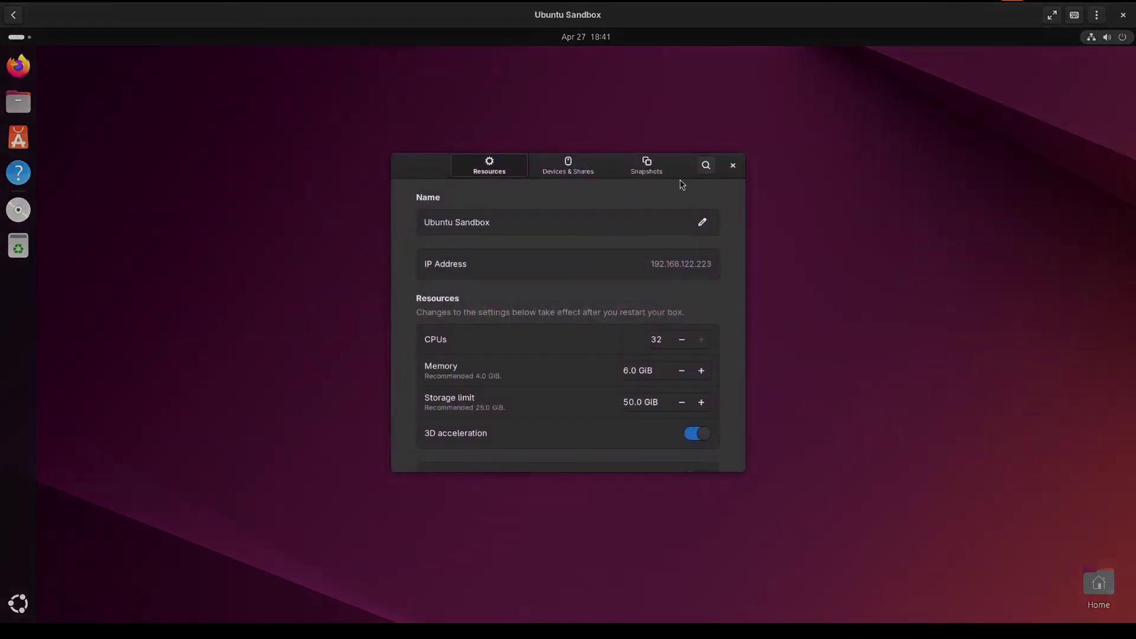
left_click(572, 175)
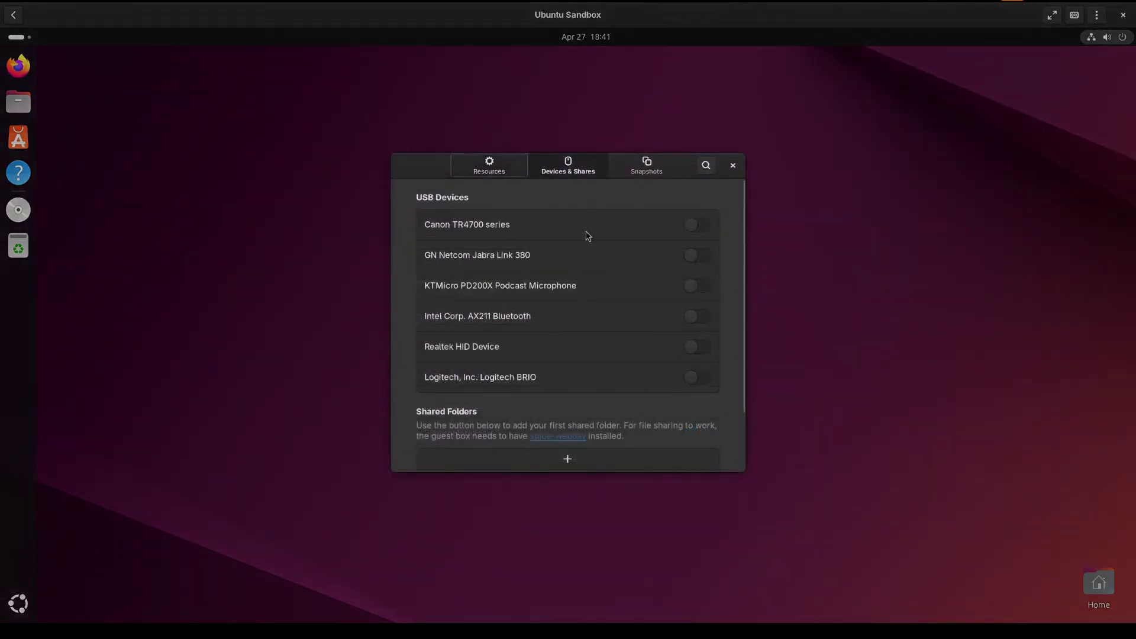
scroll(612, 327, "down", 1)
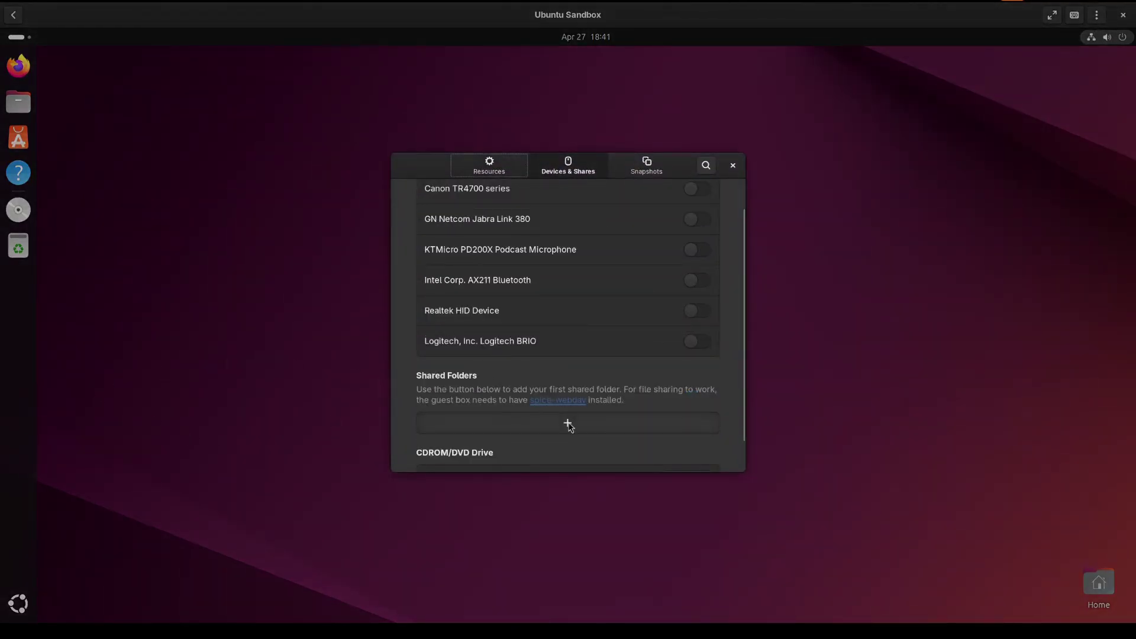
left_click(568, 424)
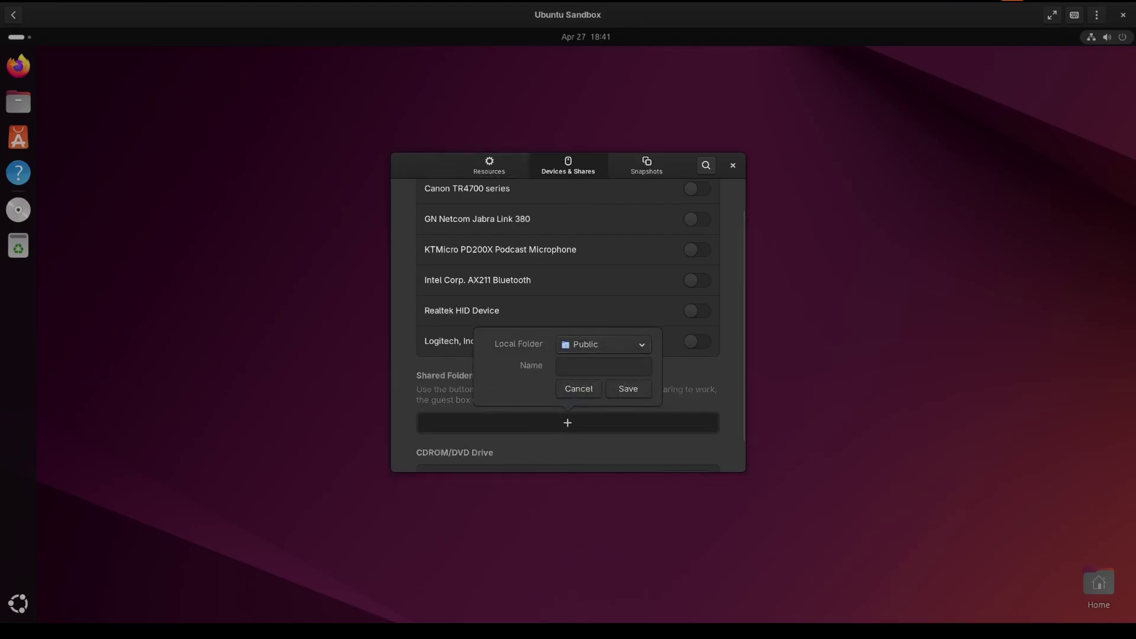
left_click(642, 344)
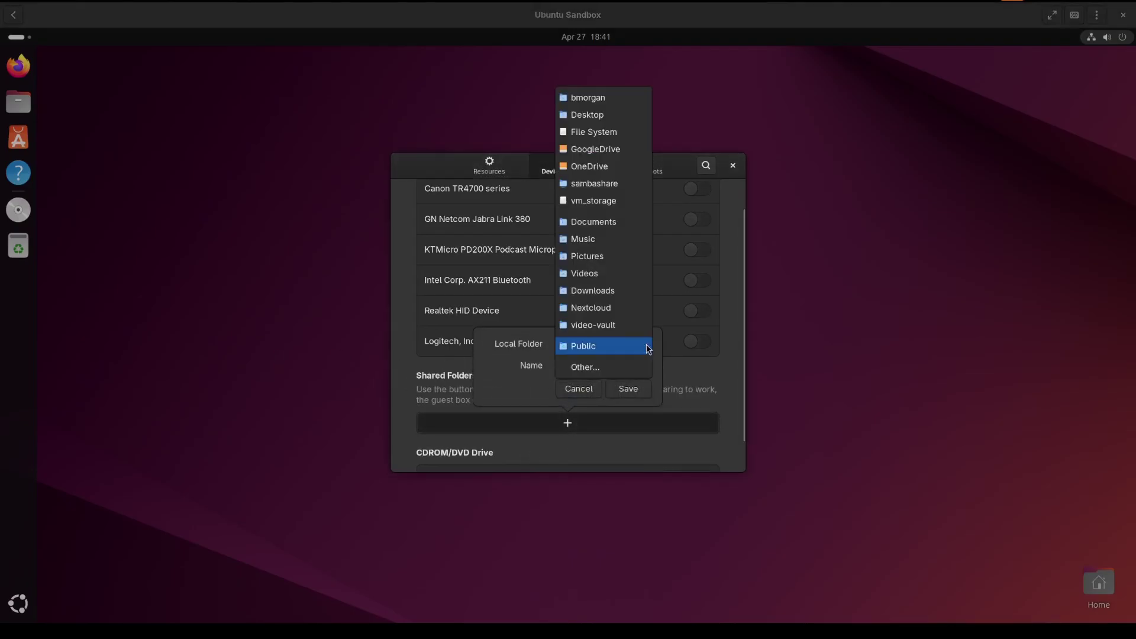
left_click(594, 100)
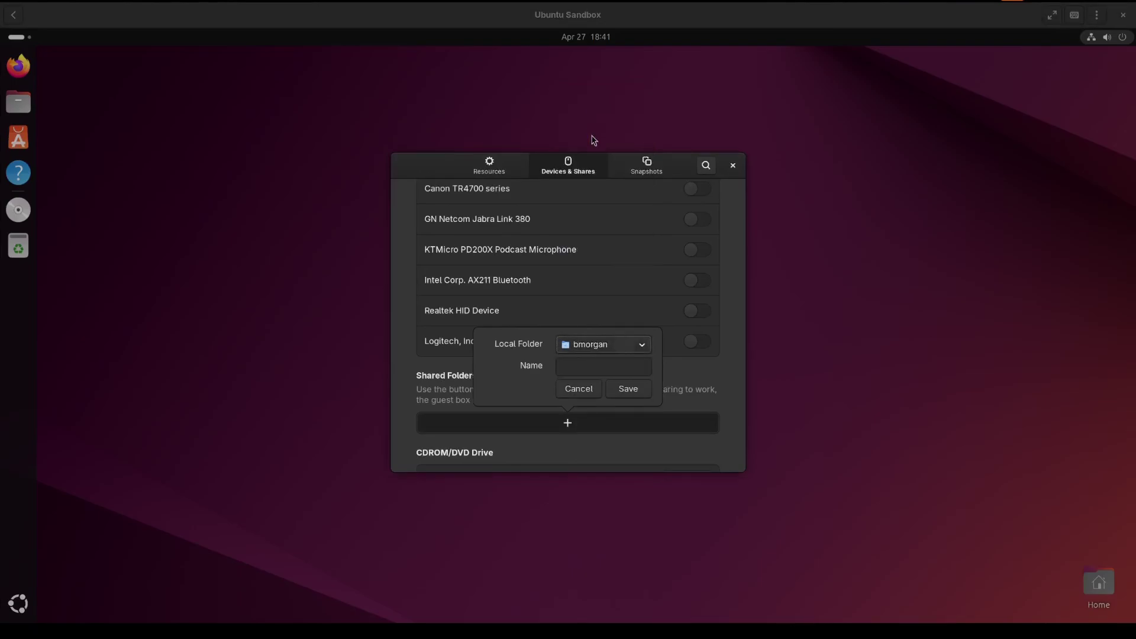
left_click(631, 393)
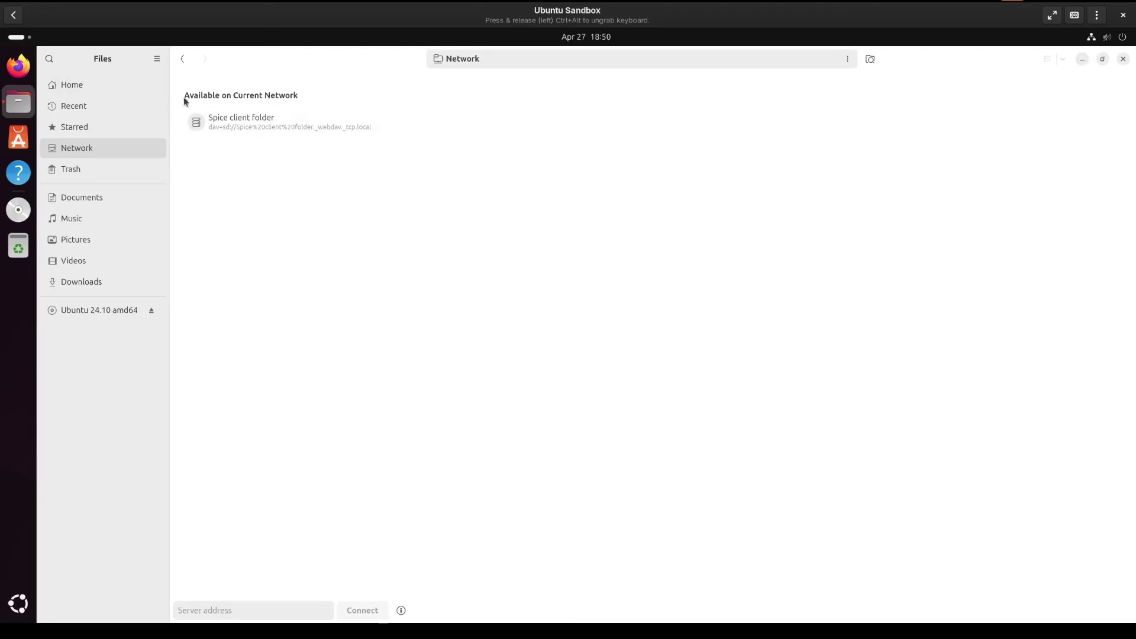
left_click_drag(76, 103, 159, 103)
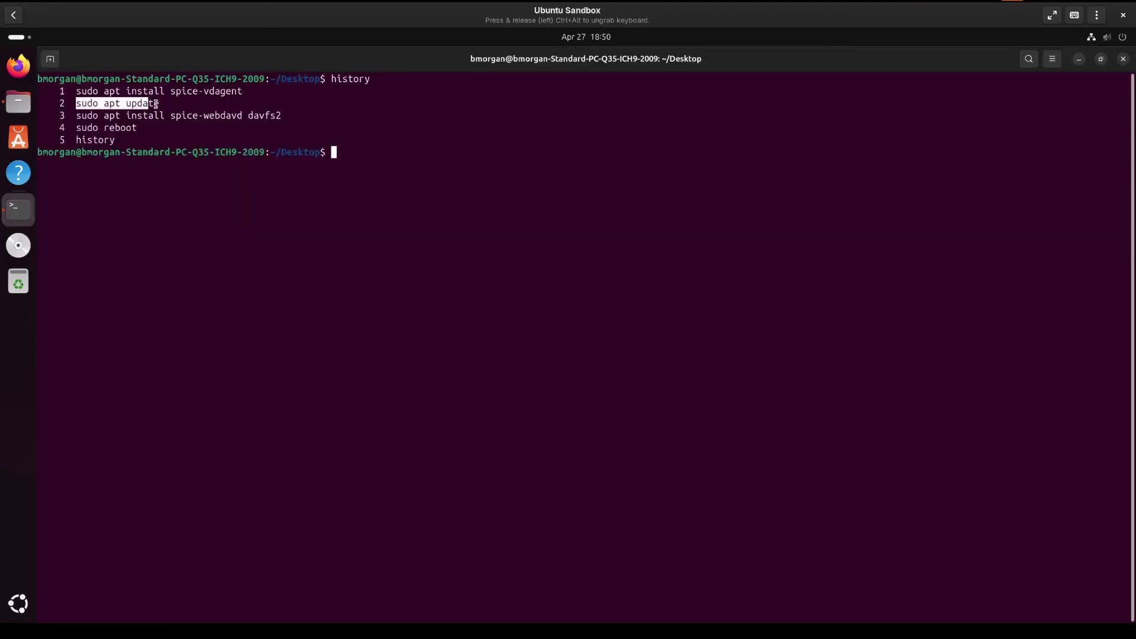
left_click_drag(81, 117, 284, 114)
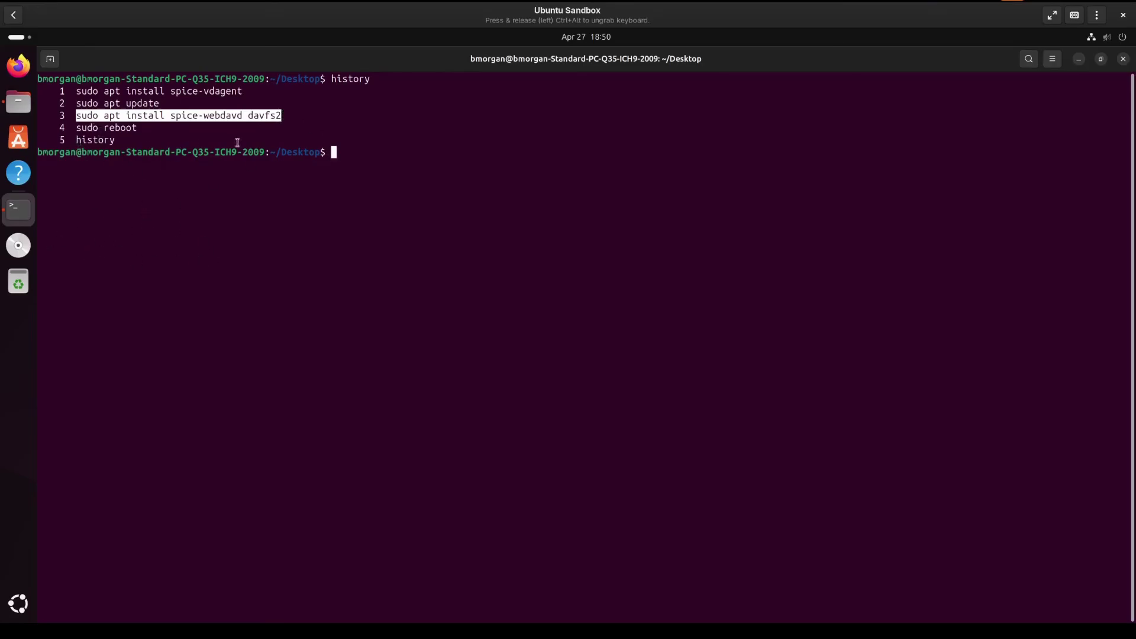
Connect to the Spice client folder in guest Files and open its Downloads folder
left_click(18, 101)
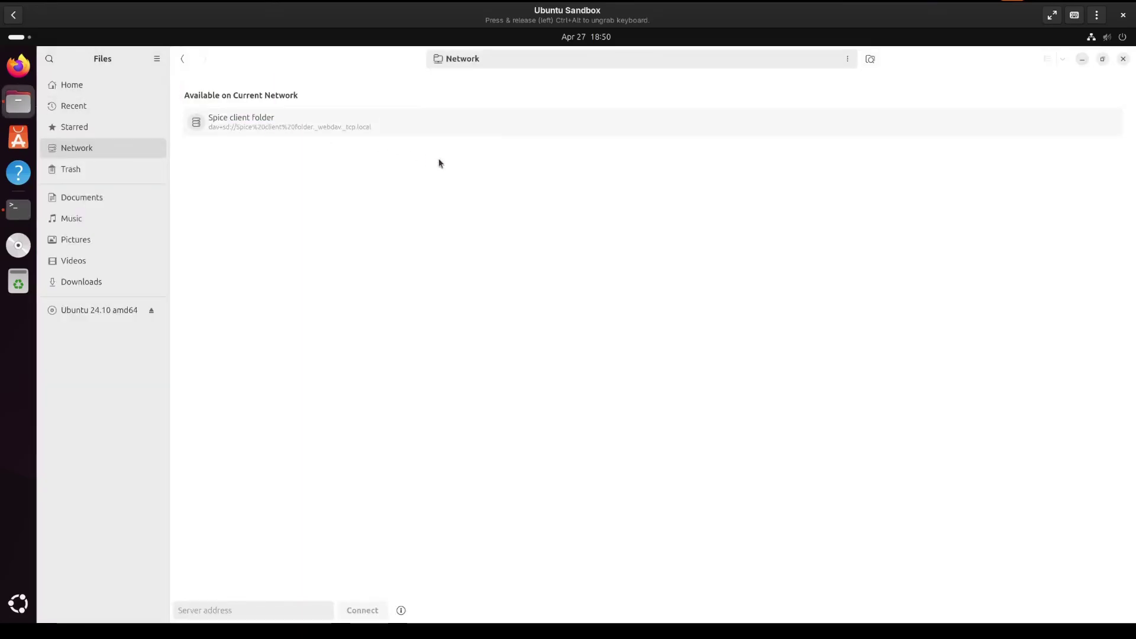
left_click(288, 130)
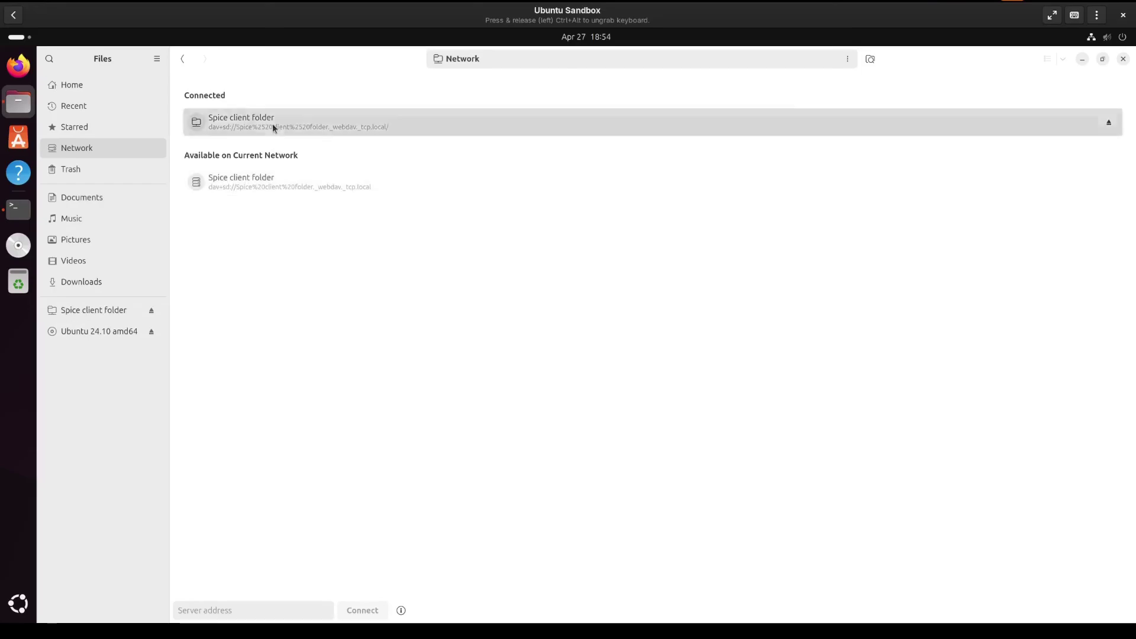
left_click(272, 123)
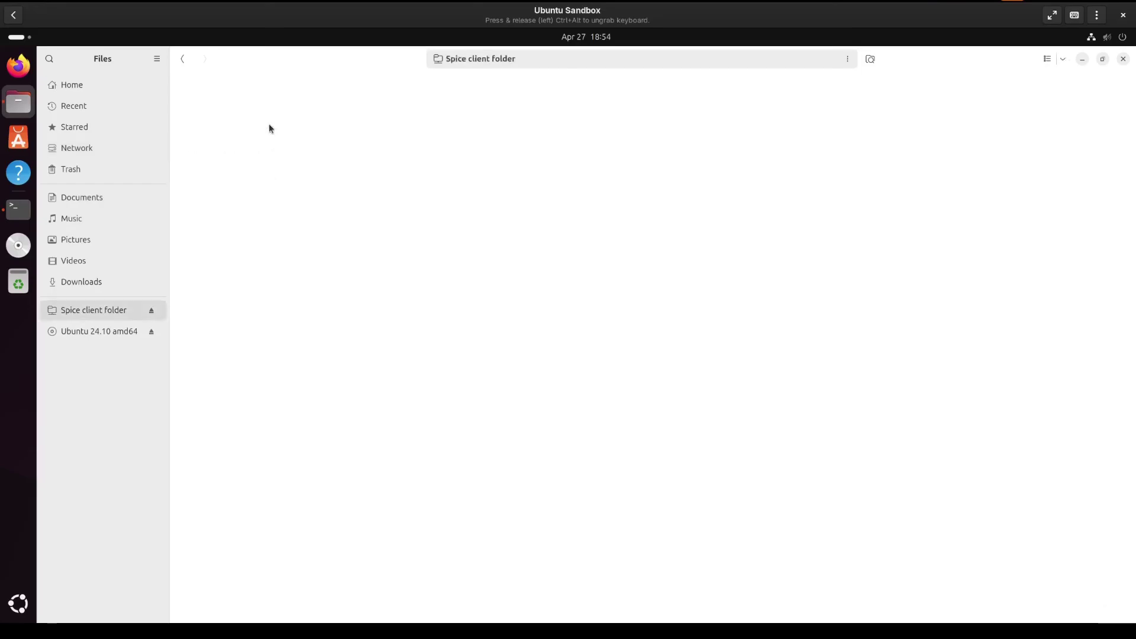
double_click(218, 103)
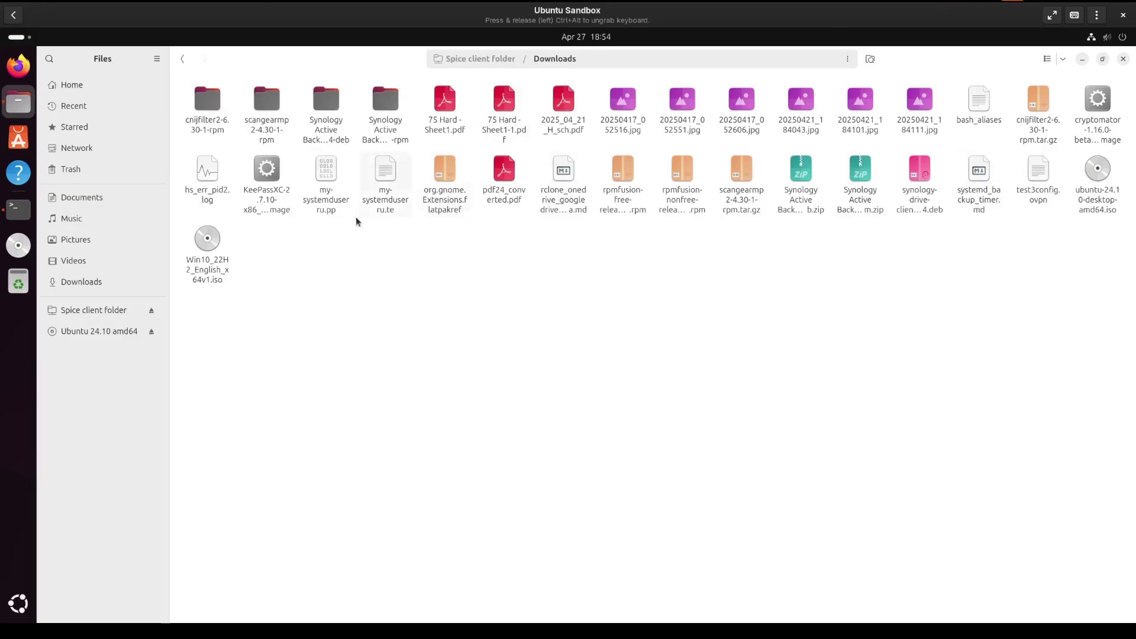
Clear the Files window off the guest desktop with Super+D
key("super+d")
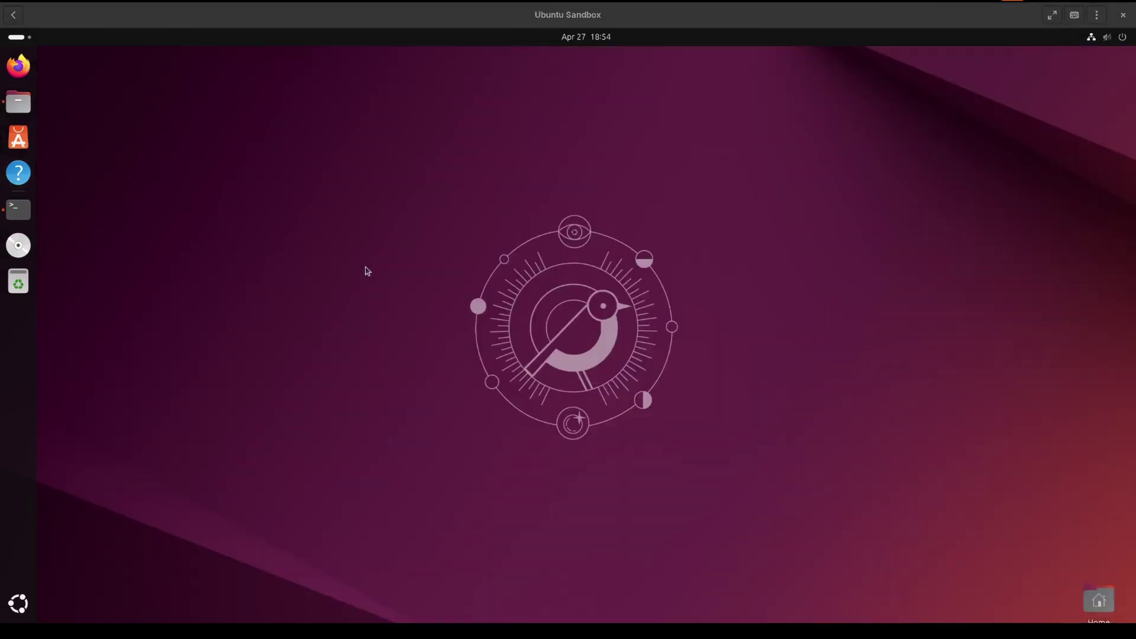